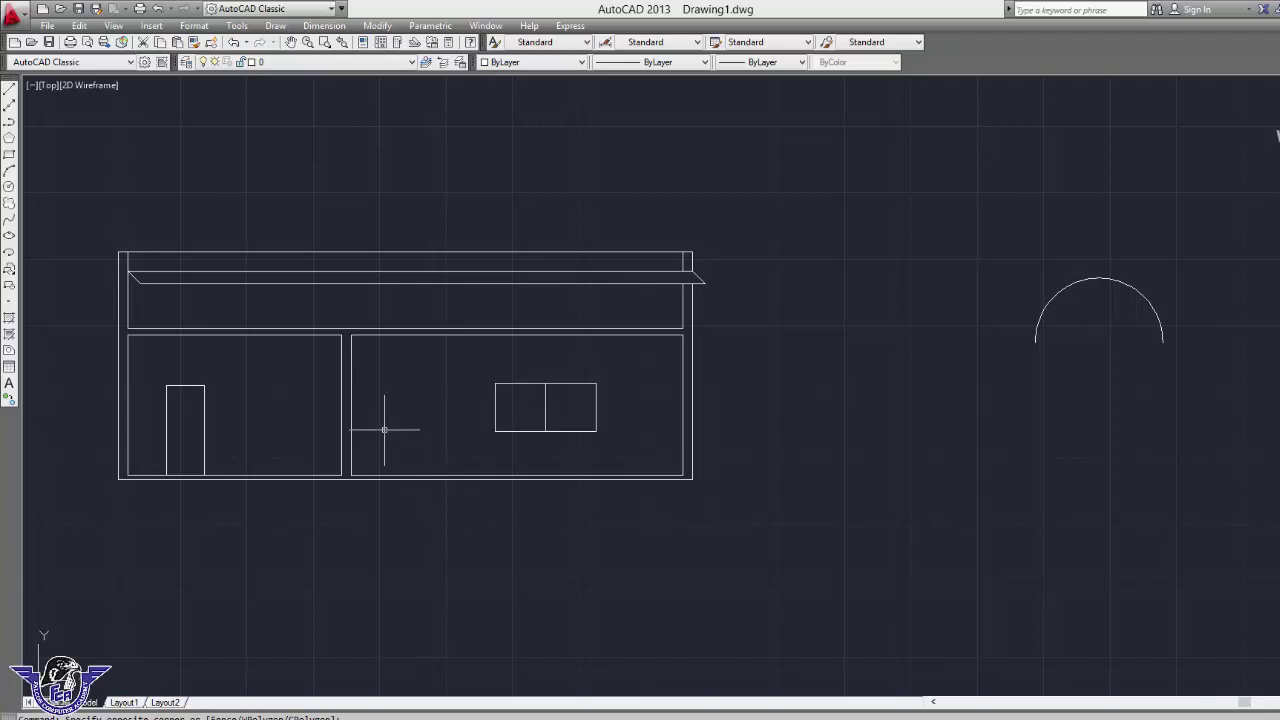
Hatch the right wall panel, narrow top strip and upper band with the AR-BRSTD brick pattern.
type("h")
key("Return")
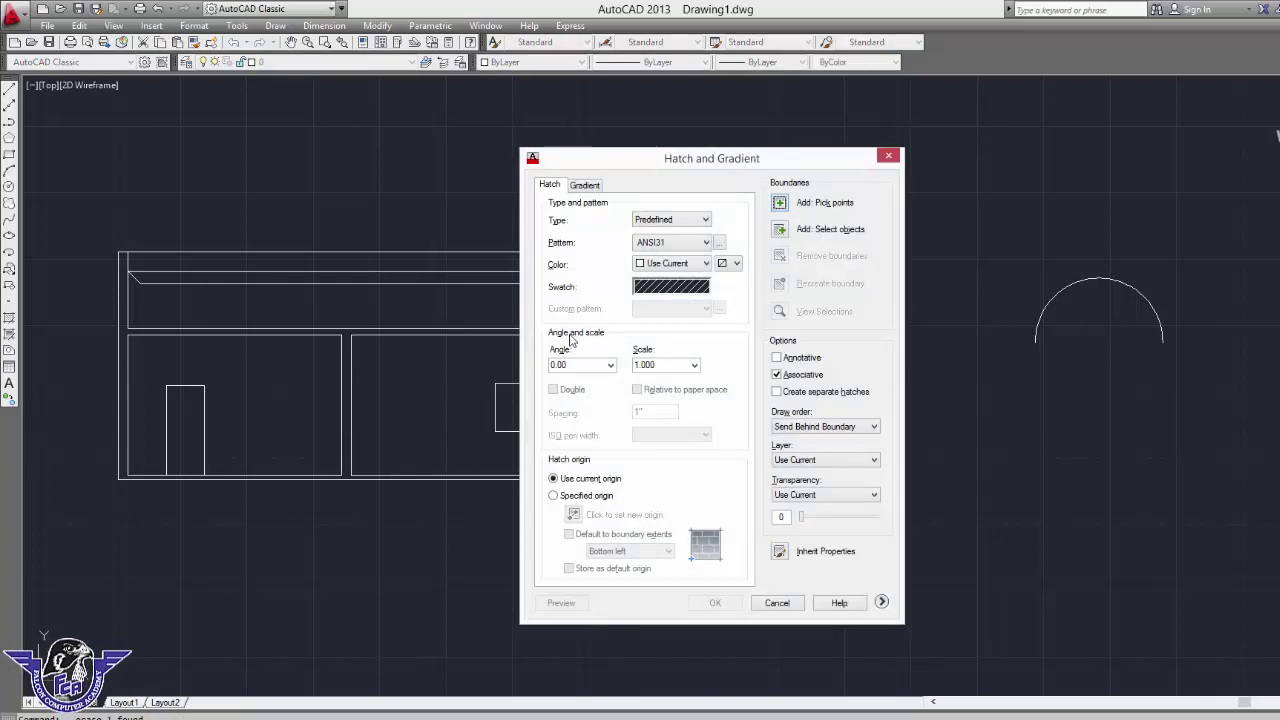
left_click(659, 290)
left_click(679, 259)
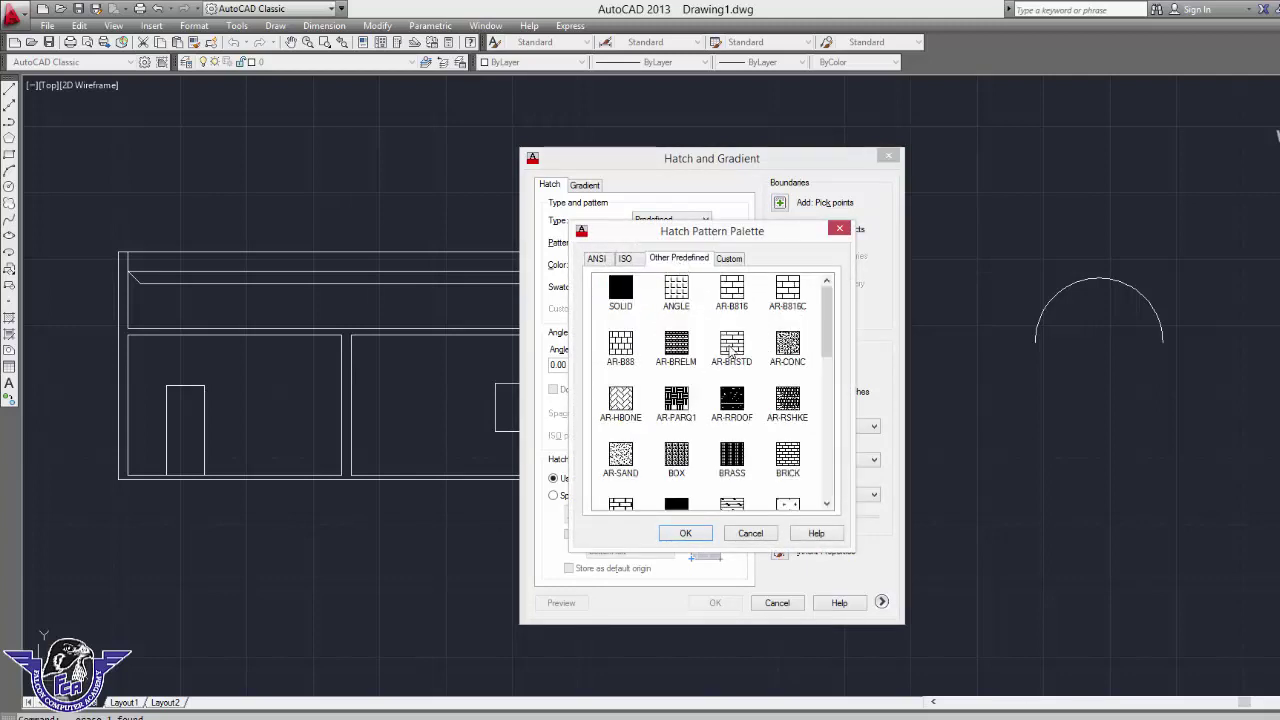
left_click(732, 352)
left_click(687, 533)
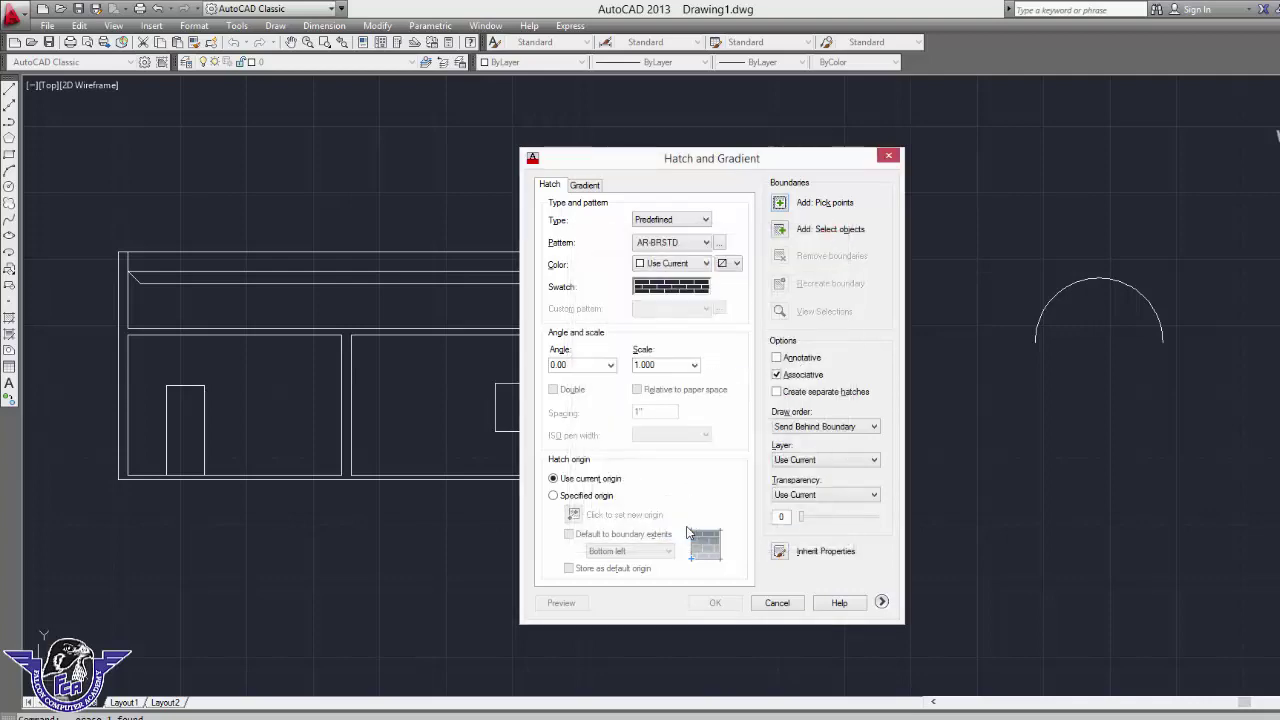
left_click(780, 202)
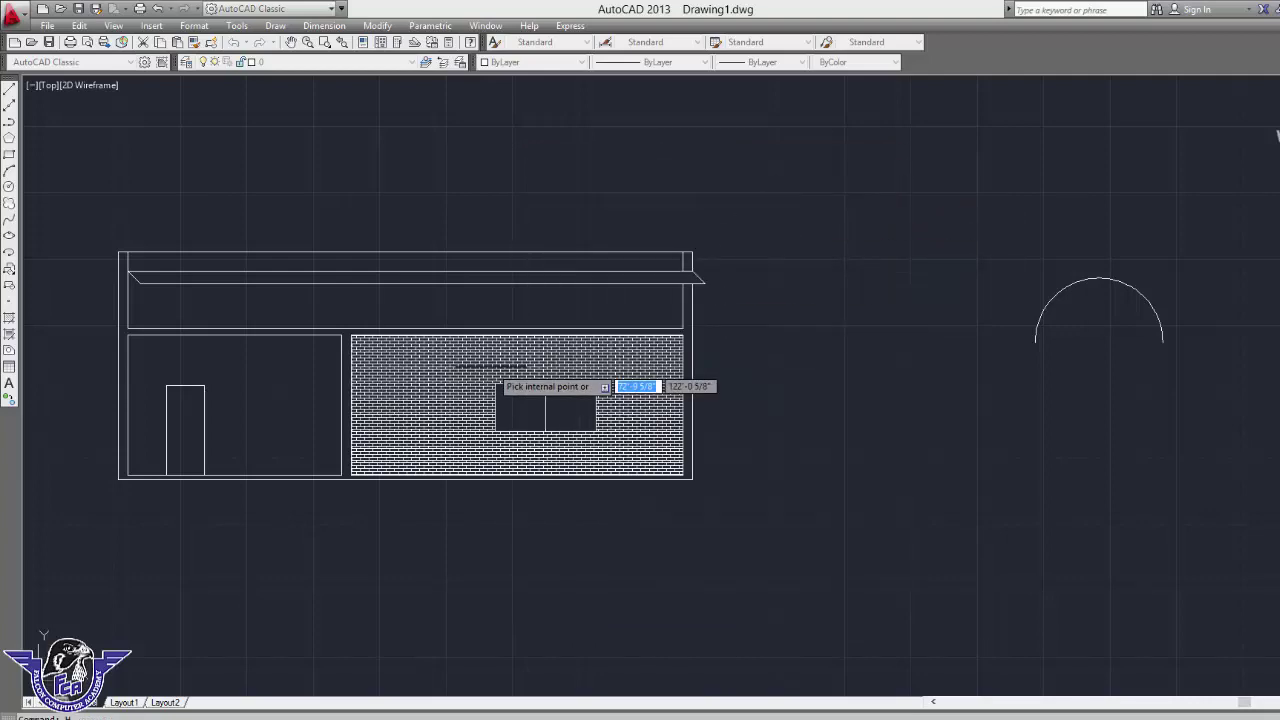
left_click(481, 368)
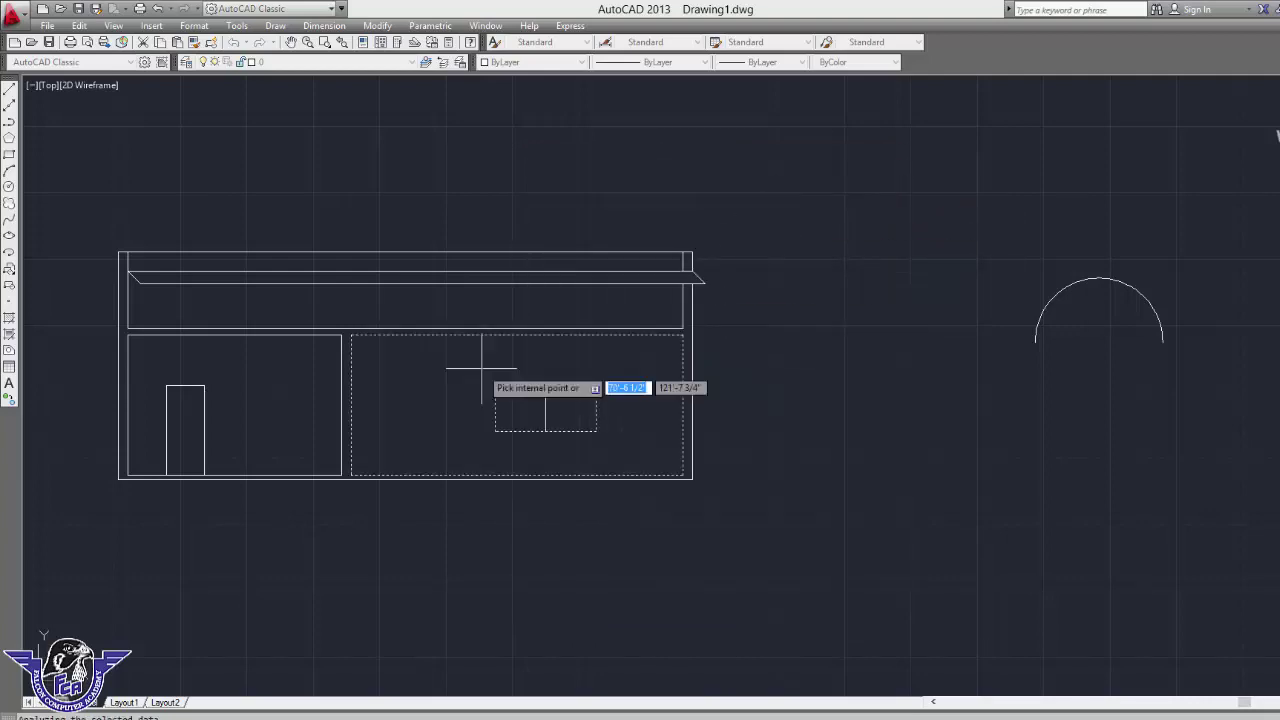
left_click(424, 264)
left_click(428, 294)
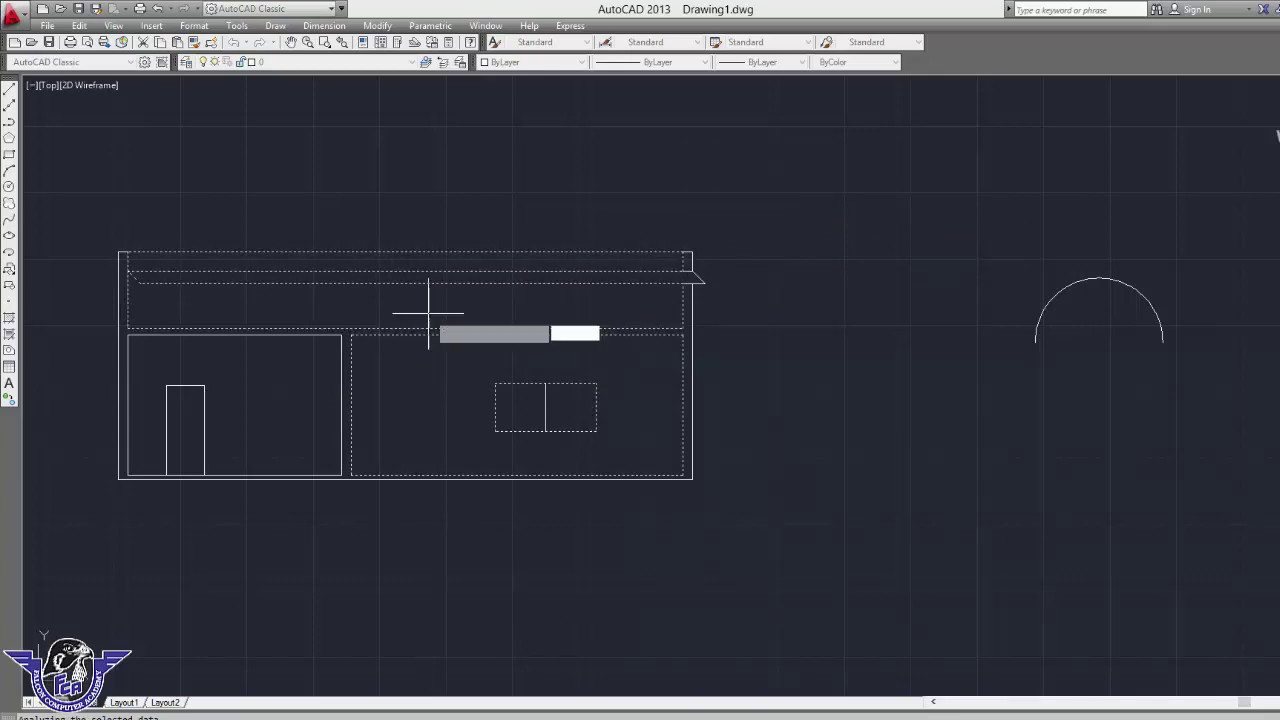
key("Return")
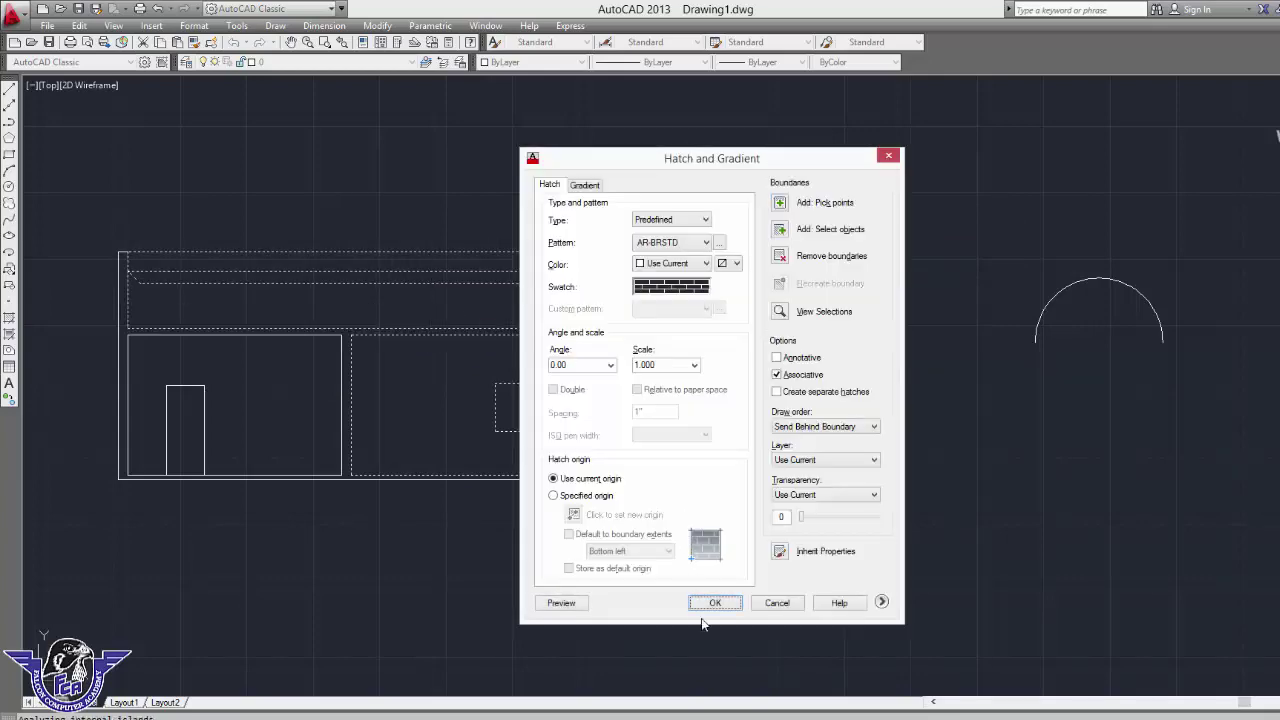
left_click(715, 604)
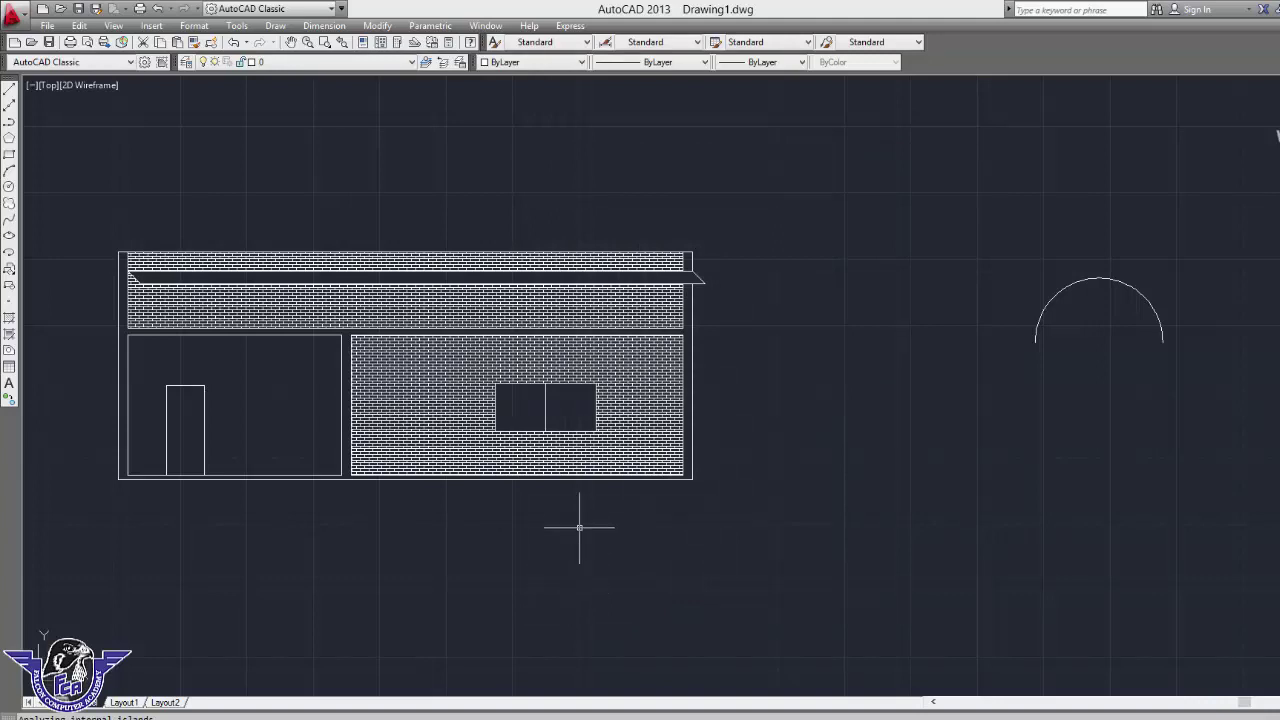
Hatch the left panel around the door with AR-HBONE herringbone, then select the brick hatches.
type("H")
key("Return")
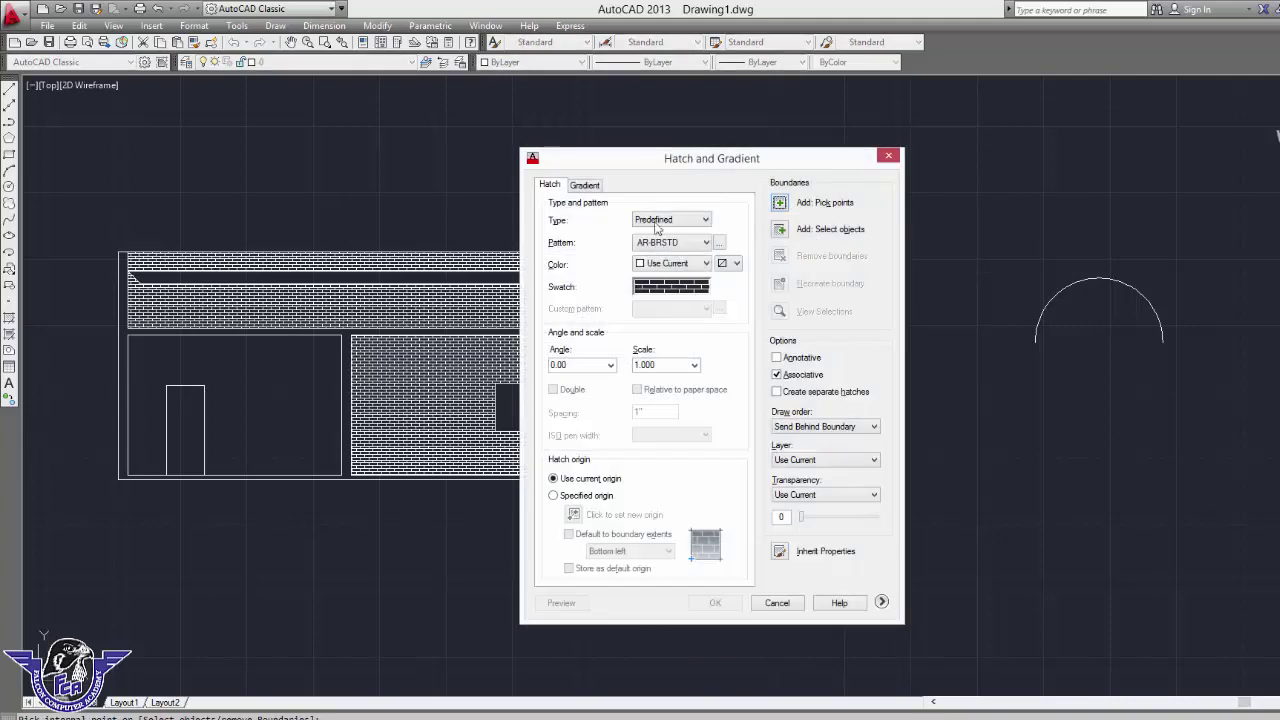
left_click(655, 285)
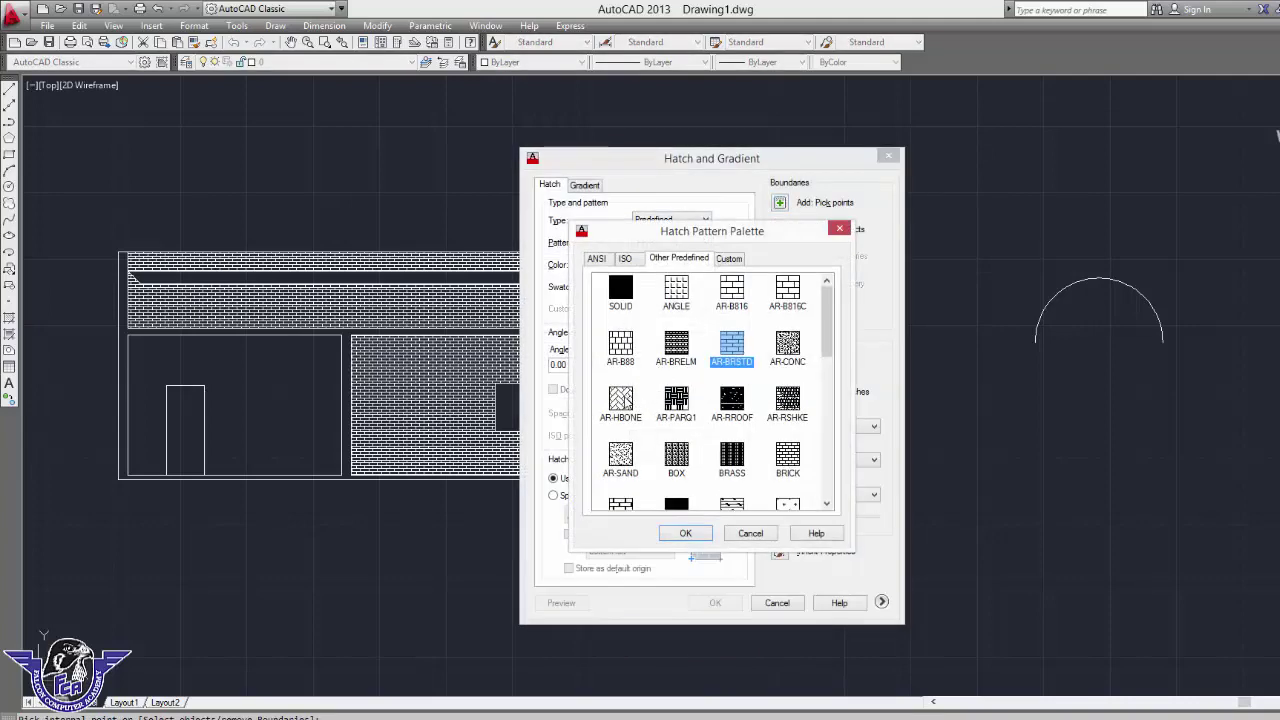
left_click(623, 402)
left_click(686, 534)
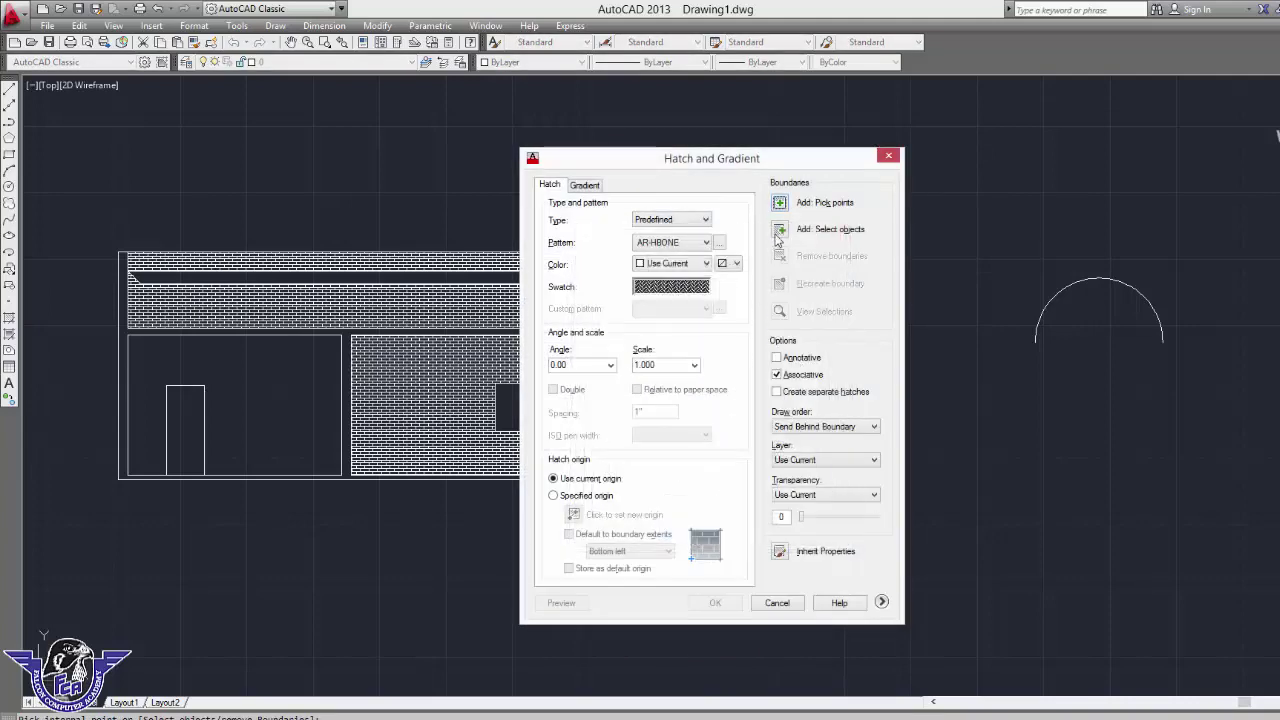
left_click(780, 202)
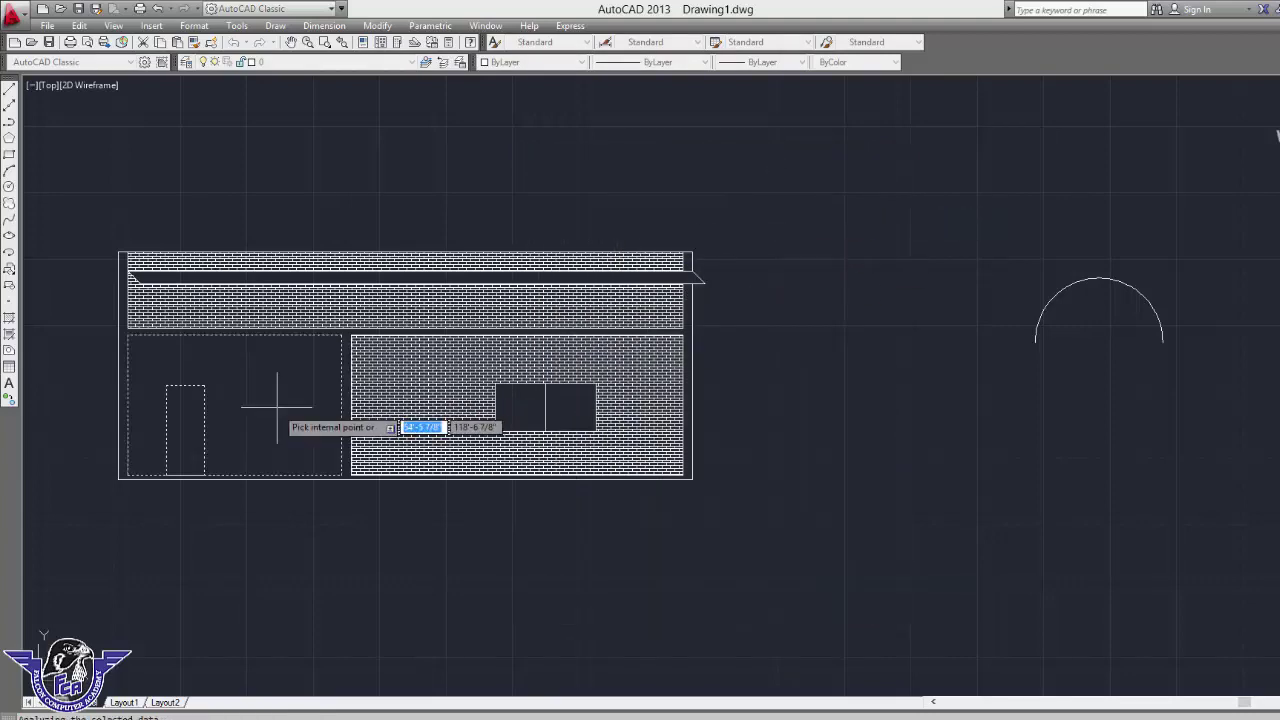
left_click(272, 392)
key("Return")
left_click(731, 603)
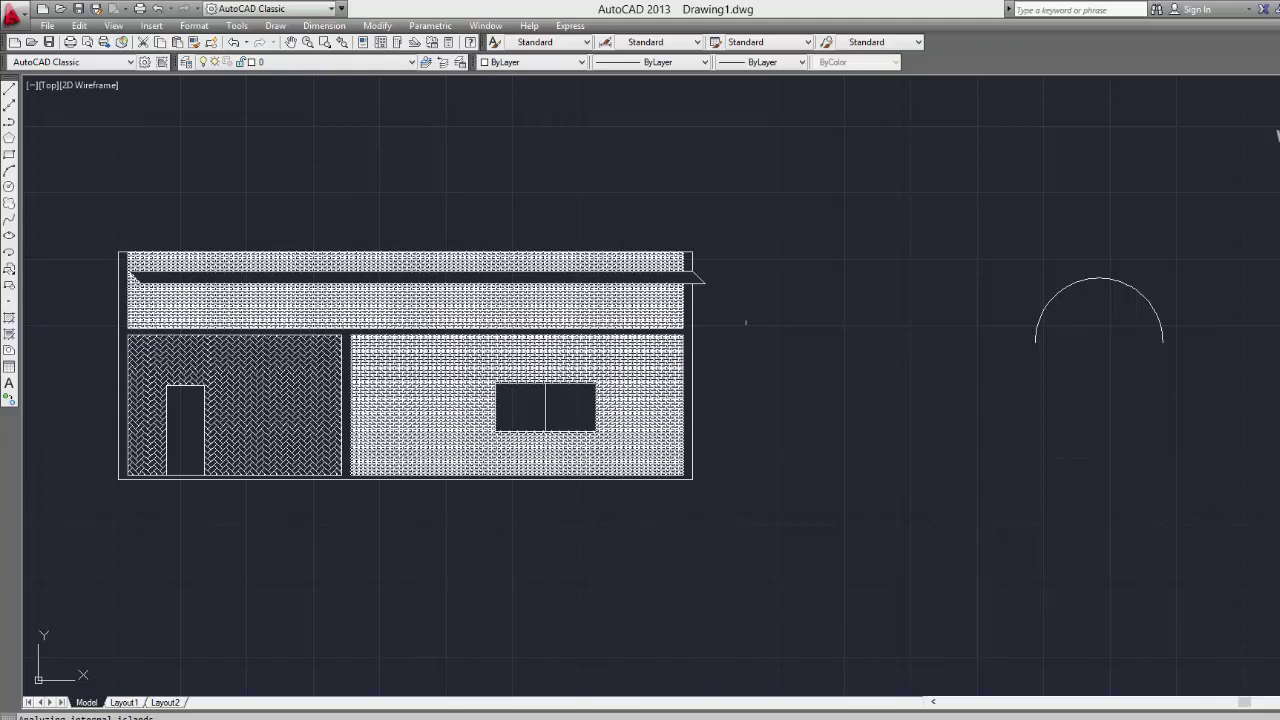
scroll(490, 332, "up", 4)
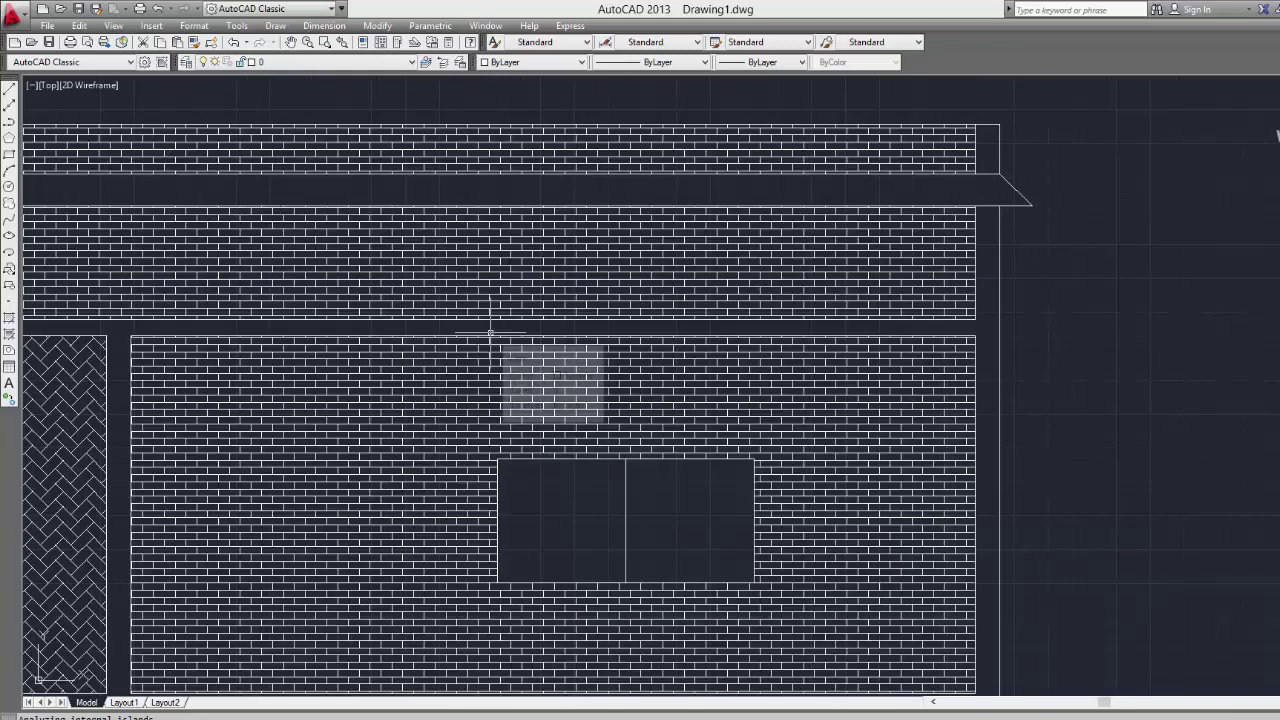
scroll(490, 332, "down", 4)
left_click(450, 375)
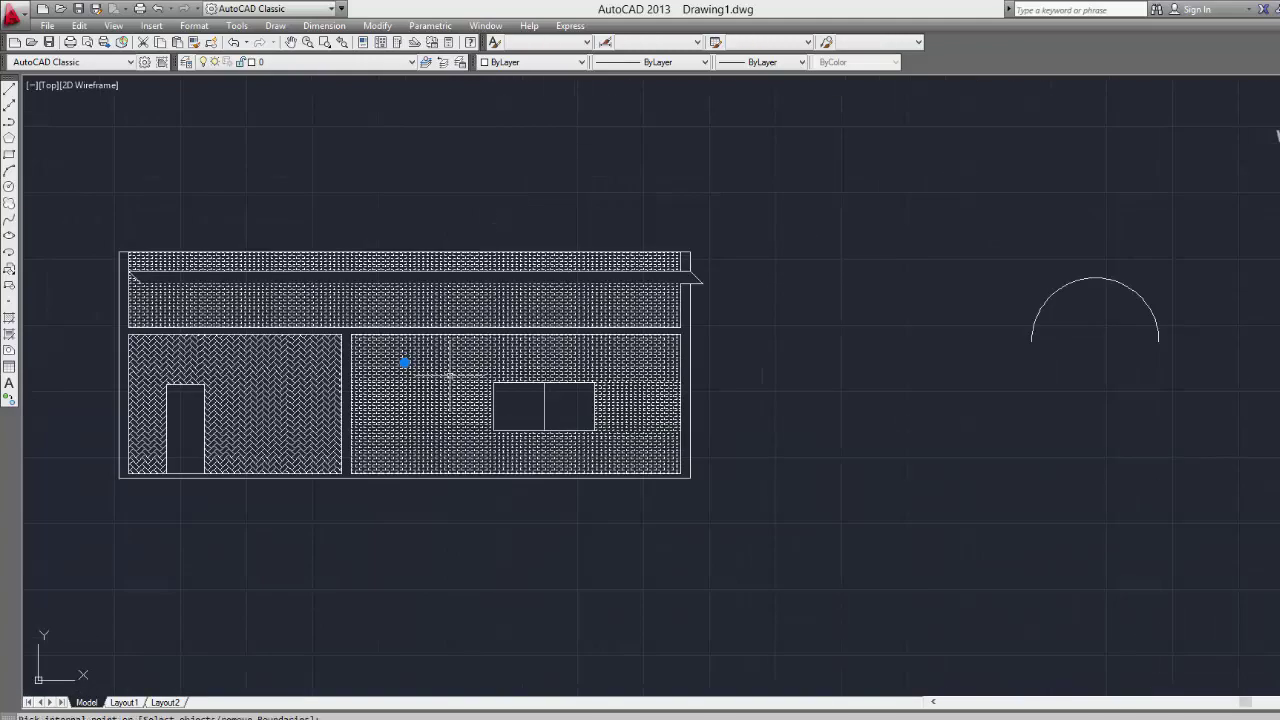
Change the selected brick hatches' colour to Red.
left_click(538, 63)
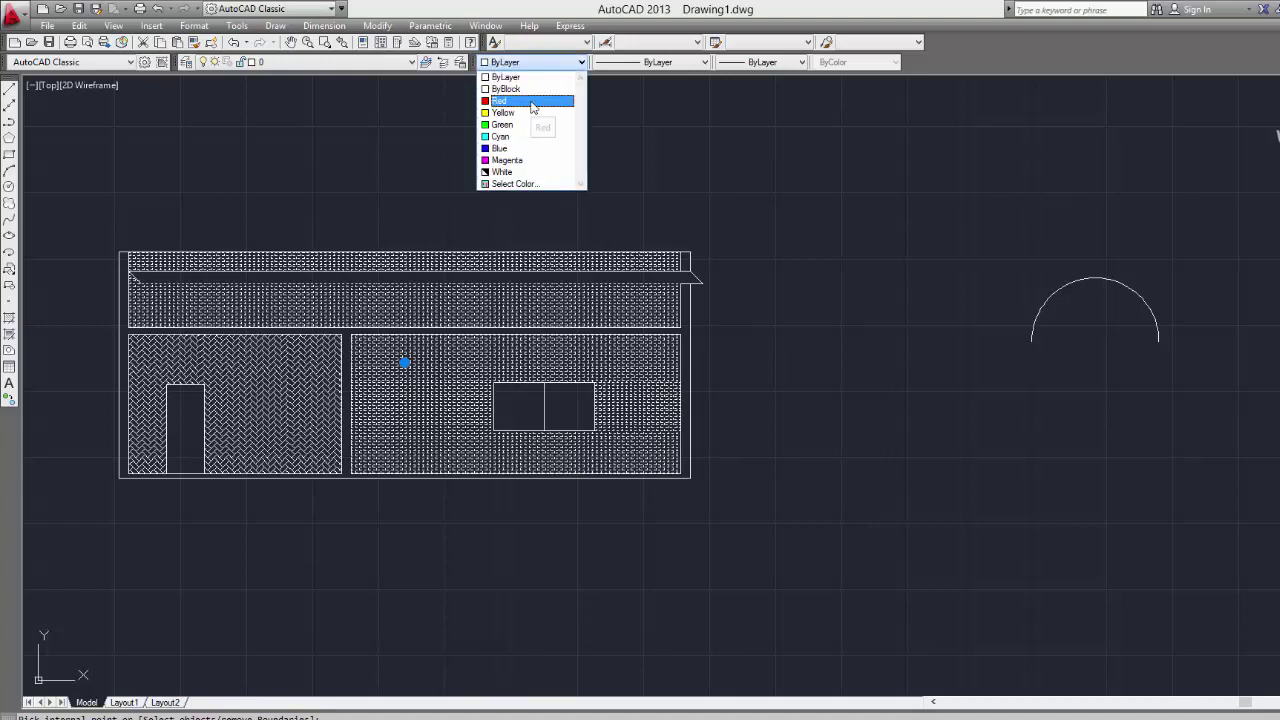
left_click(533, 101)
key("Escape")
Make the herringbone hatch by the door Yellow.
left_click(287, 372)
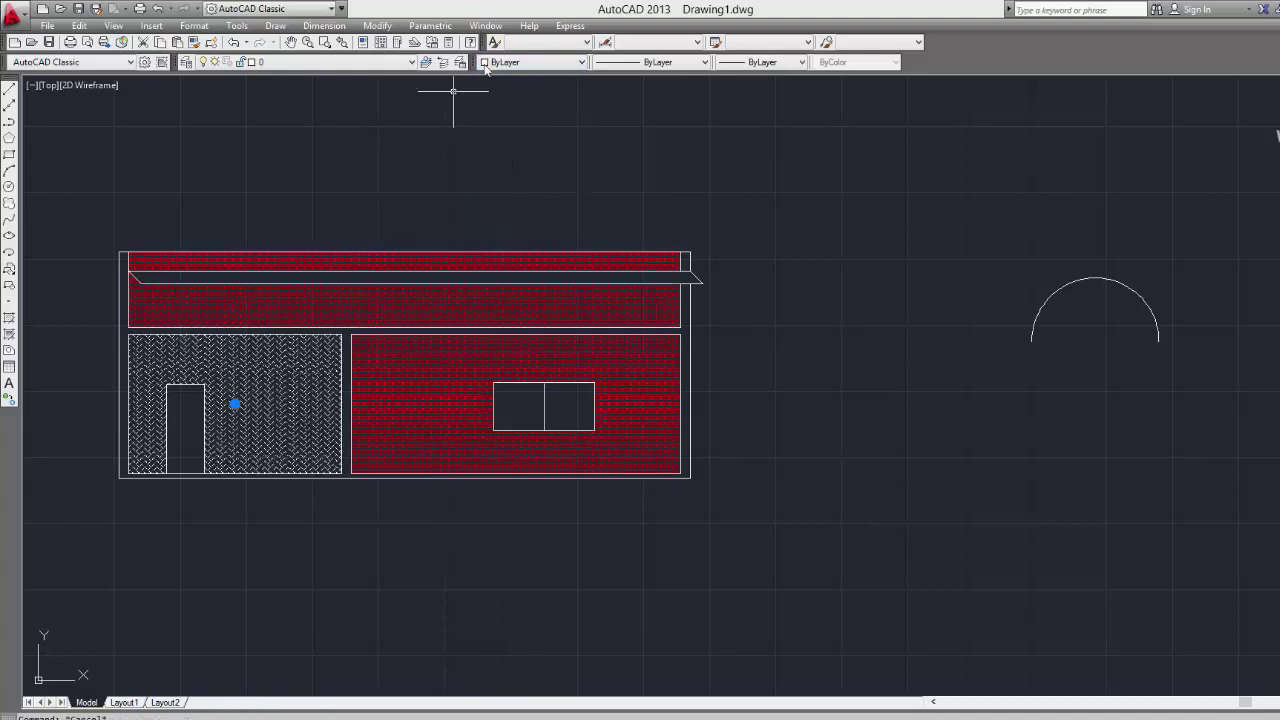
left_click(515, 62)
left_click(517, 113)
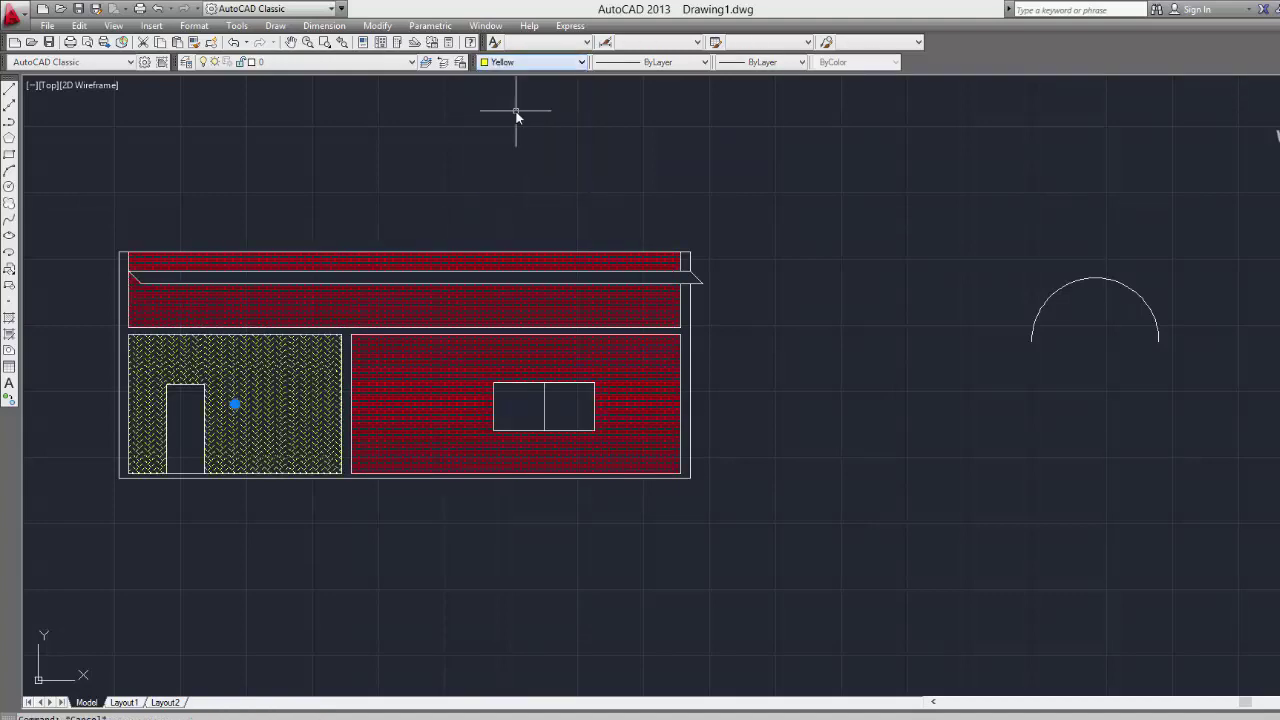
key("Escape")
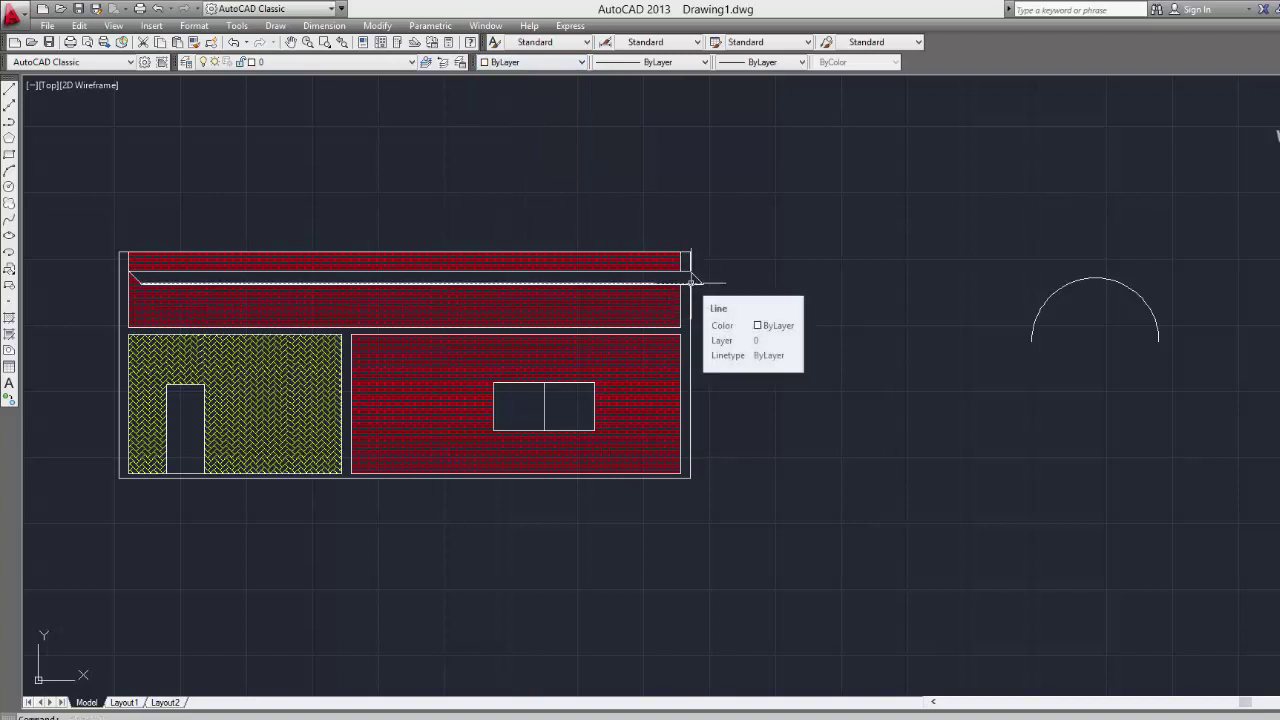
Fill the frame around the panels with the centred two-colour blue-to-yellow gradient.
type("h")
key("Return")
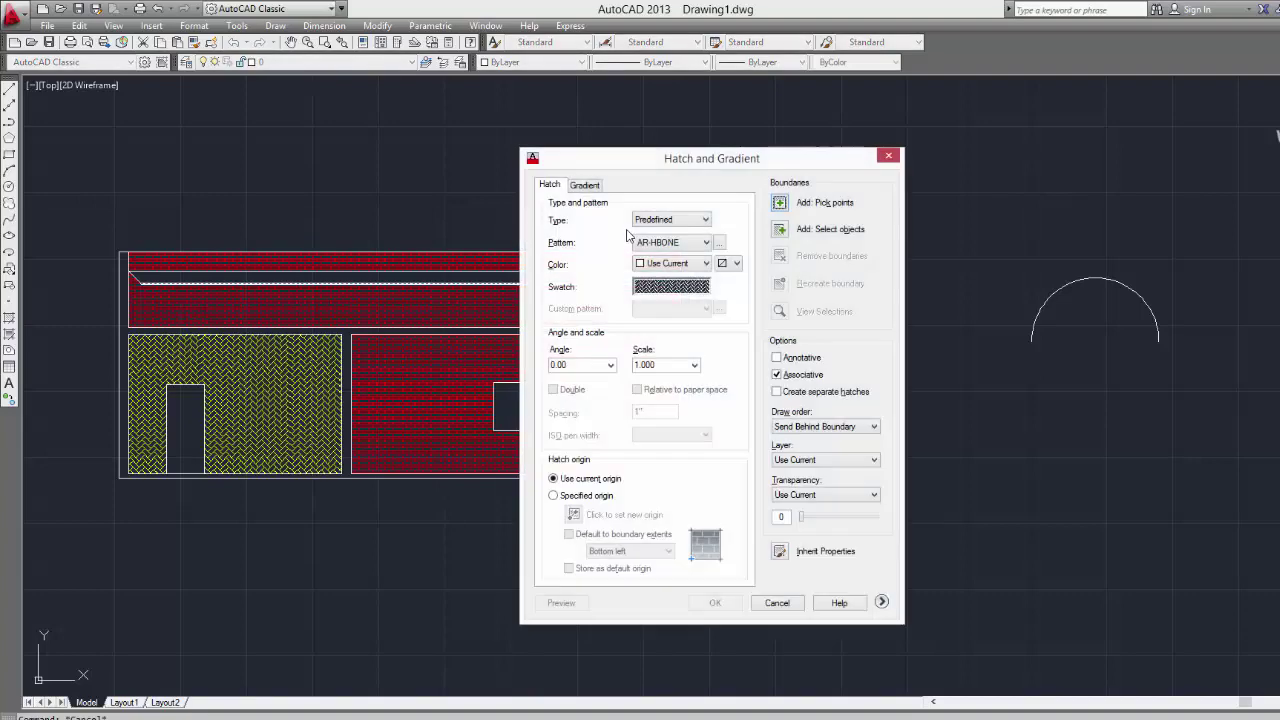
left_click(585, 185)
left_click(650, 292)
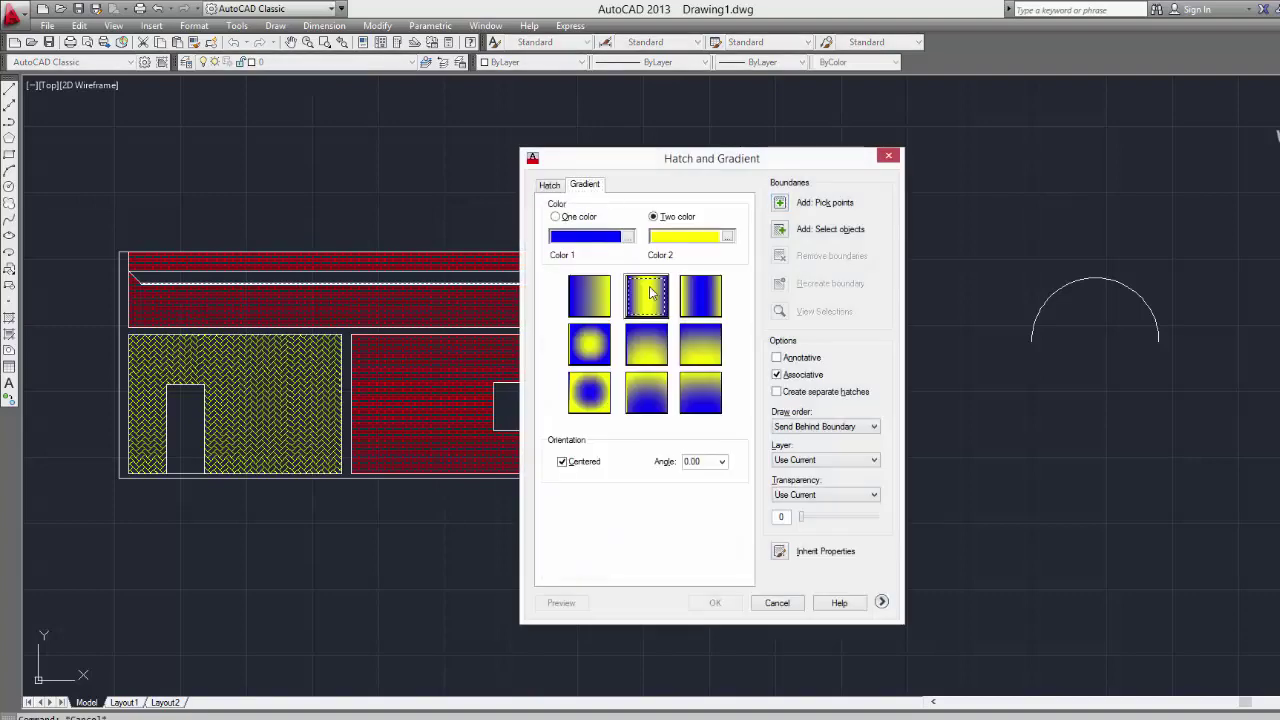
left_click(779, 203)
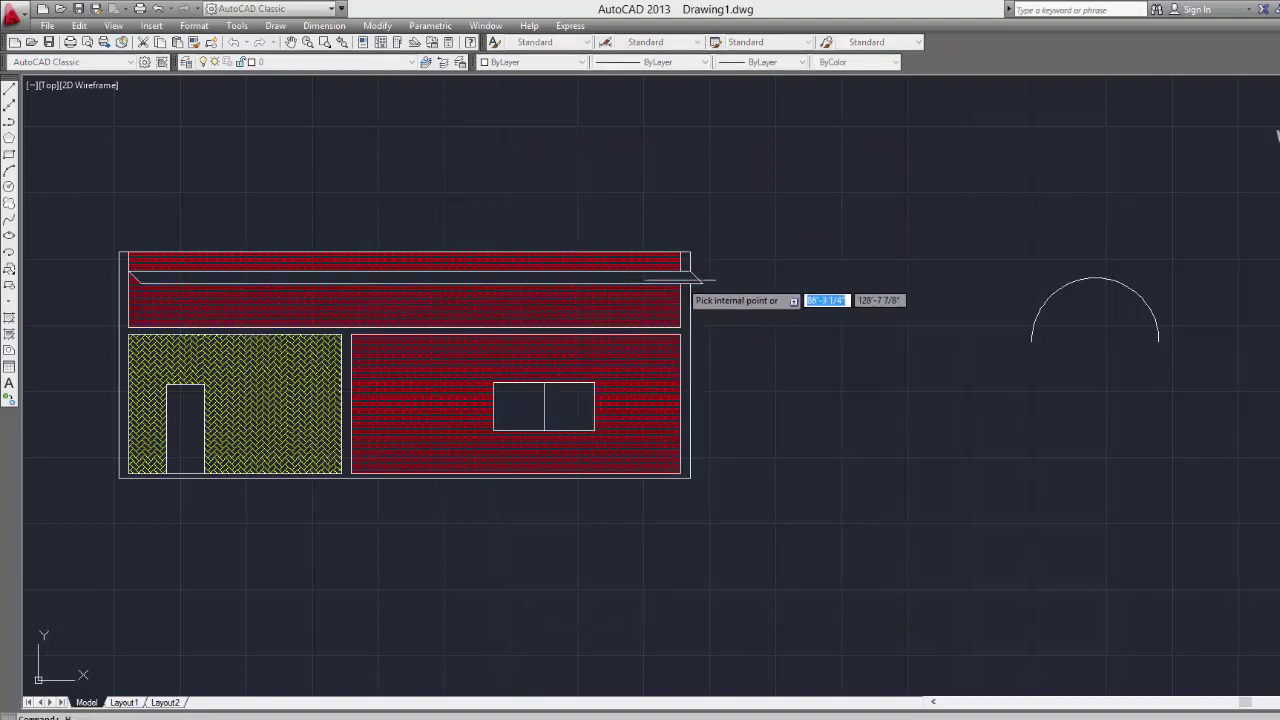
left_click(685, 281)
key("Return")
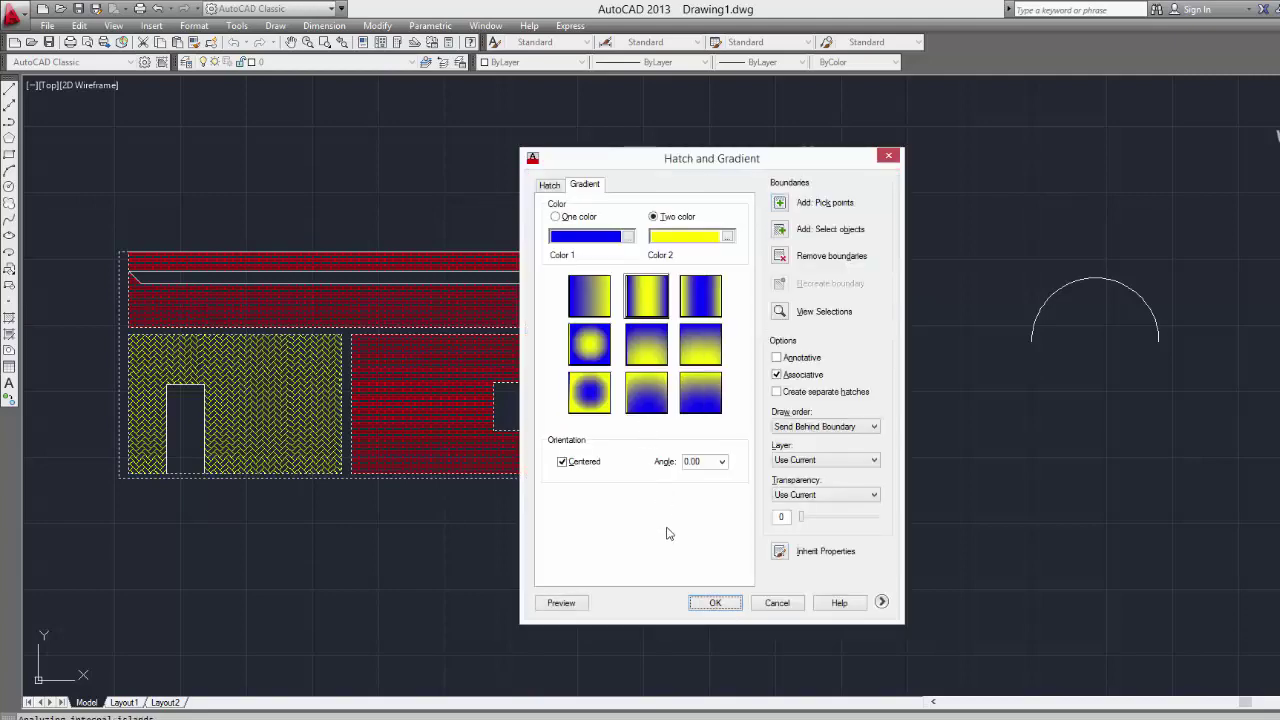
left_click(711, 612)
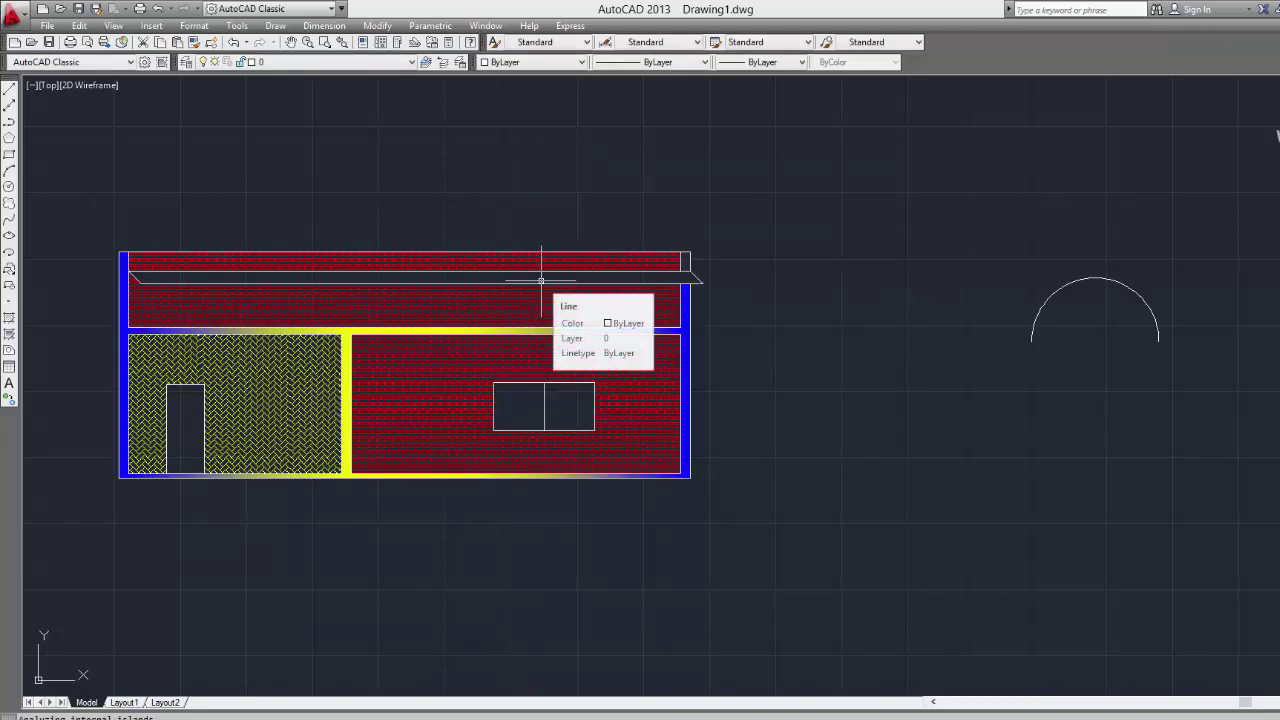
Fill the narrow top strip with the third two-colour gradient style.
key("Return")
left_click(586, 185)
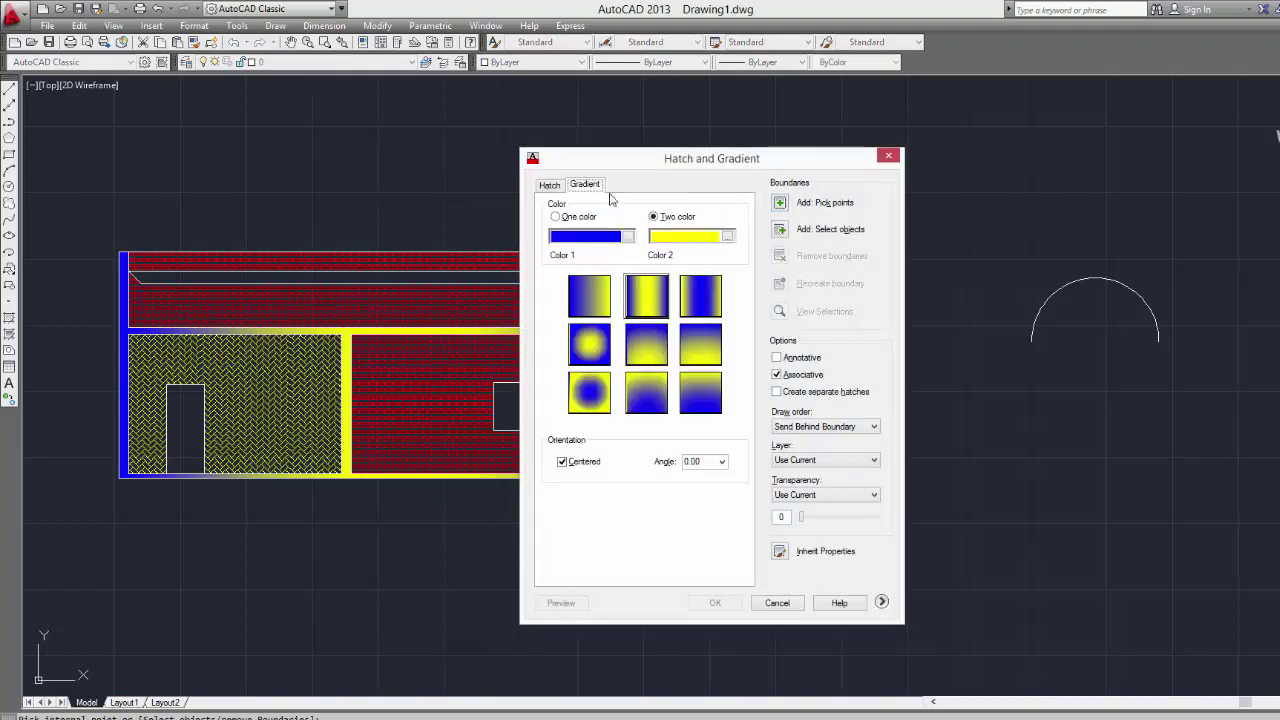
left_click(686, 298)
left_click(785, 204)
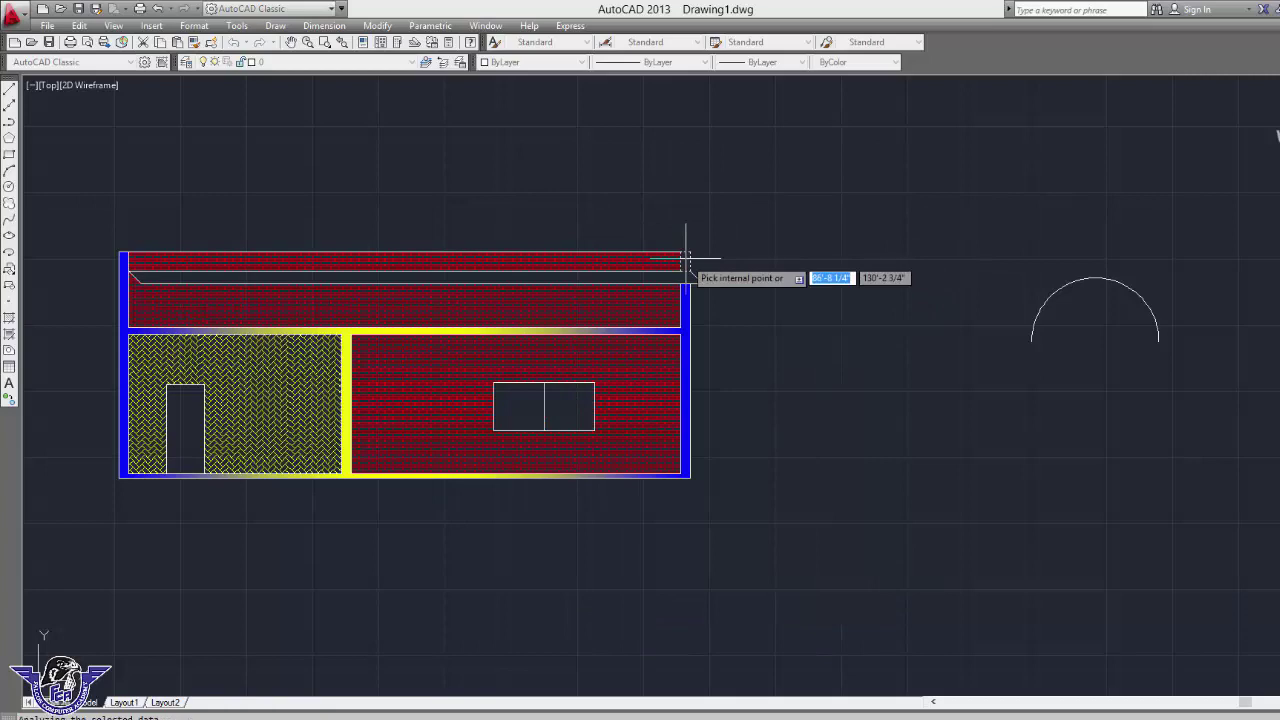
left_click(682, 258)
key("Return")
left_click(716, 604)
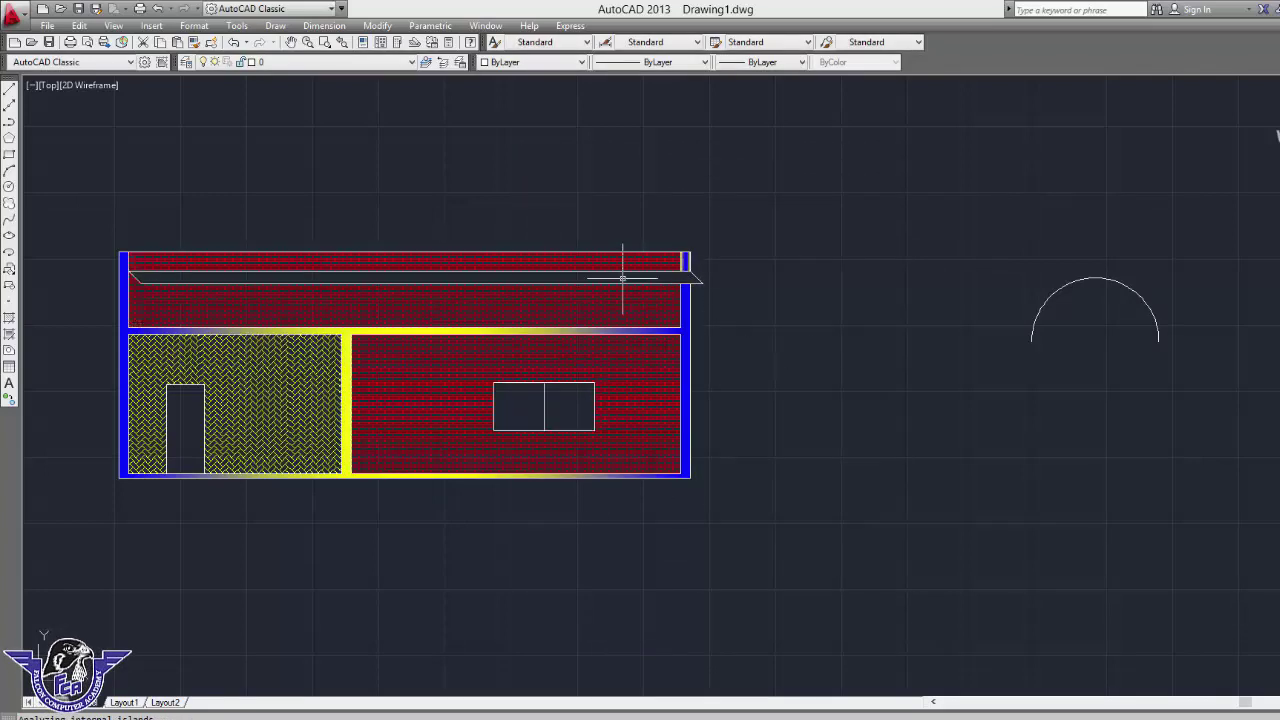
Hatch the thin top strip with the GRAVEL pattern at scale 5.
key("Return")
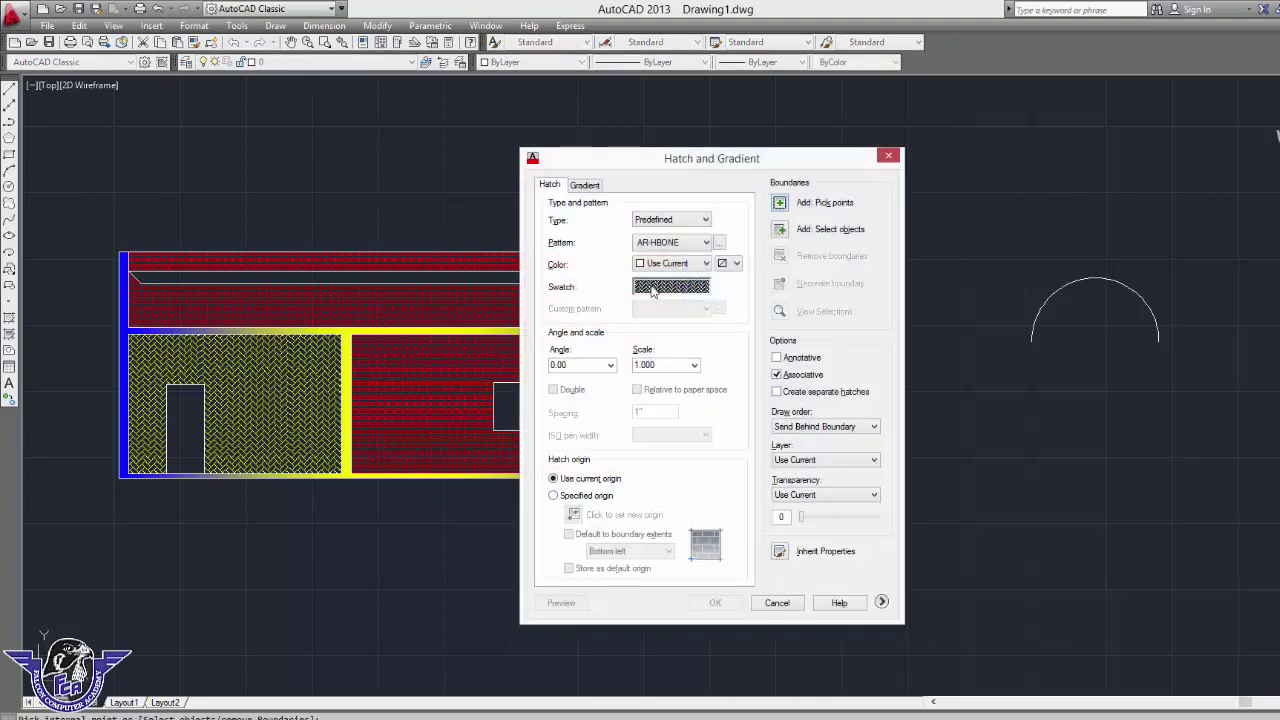
left_click(652, 290)
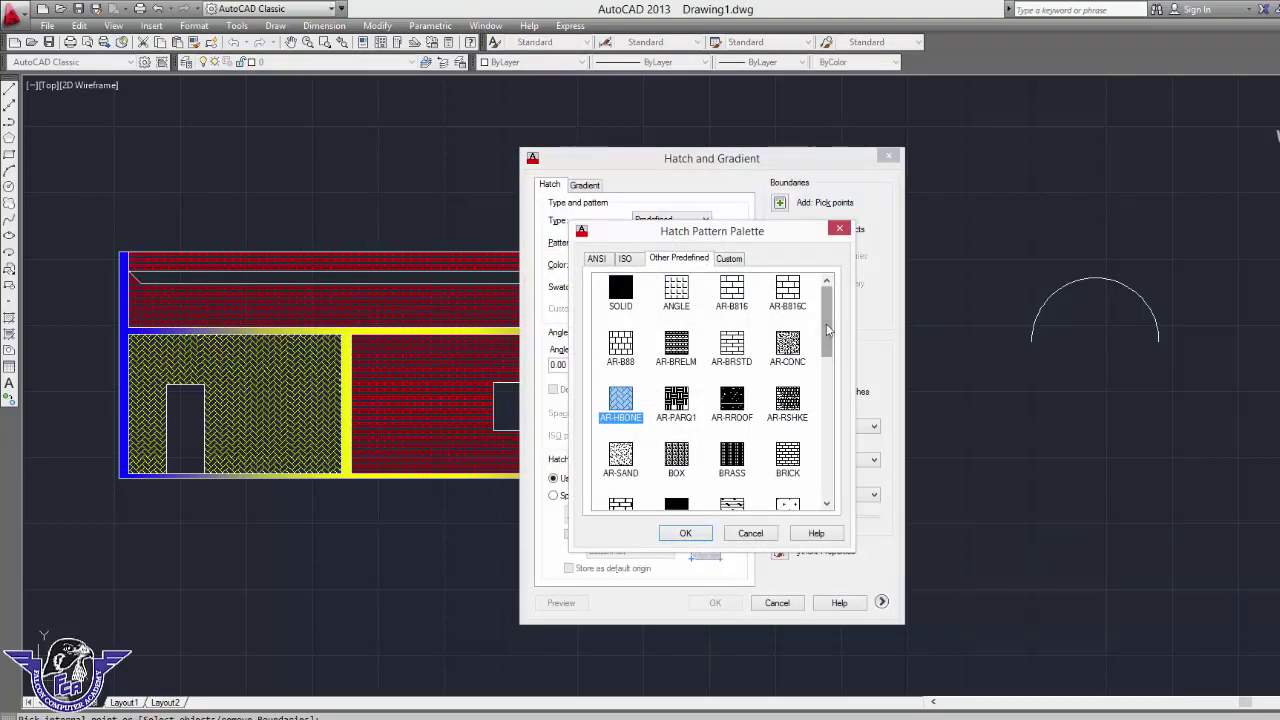
mouse_move(828, 328)
left_mouse_down()
mouse_move(836, 452)
mouse_move(823, 400)
left_mouse_up()
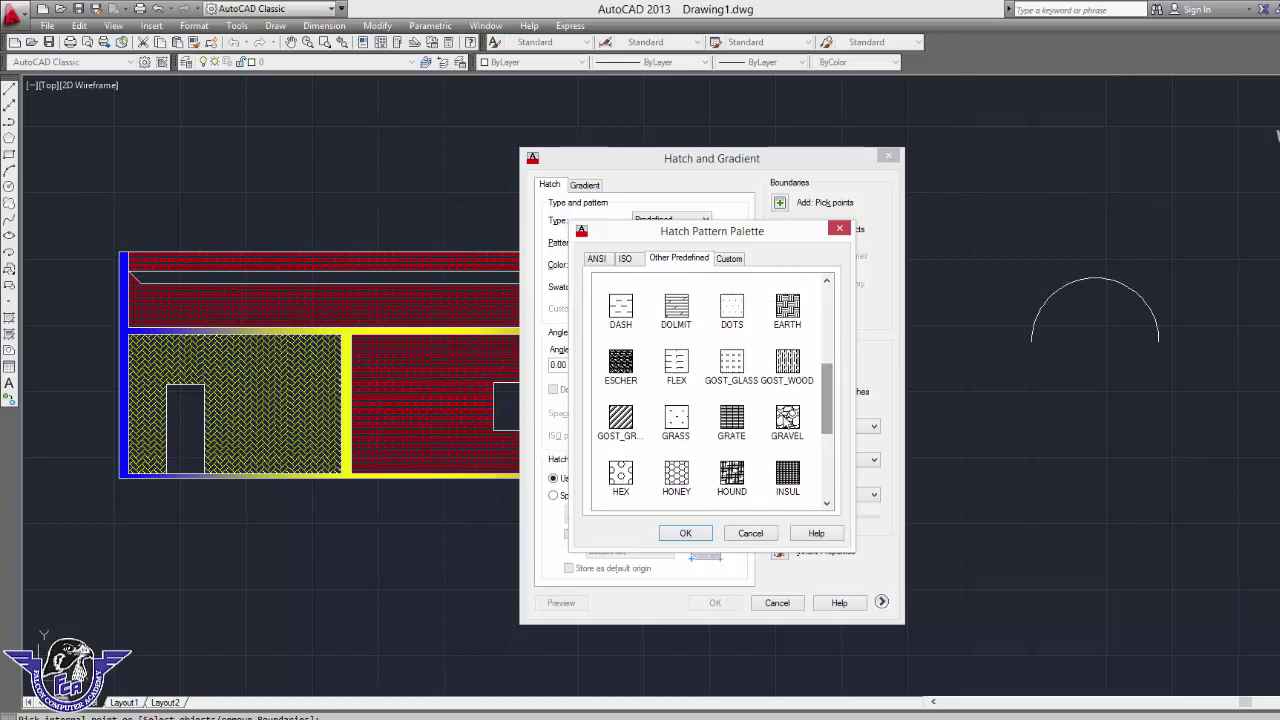
left_click(782, 420)
left_click(686, 533)
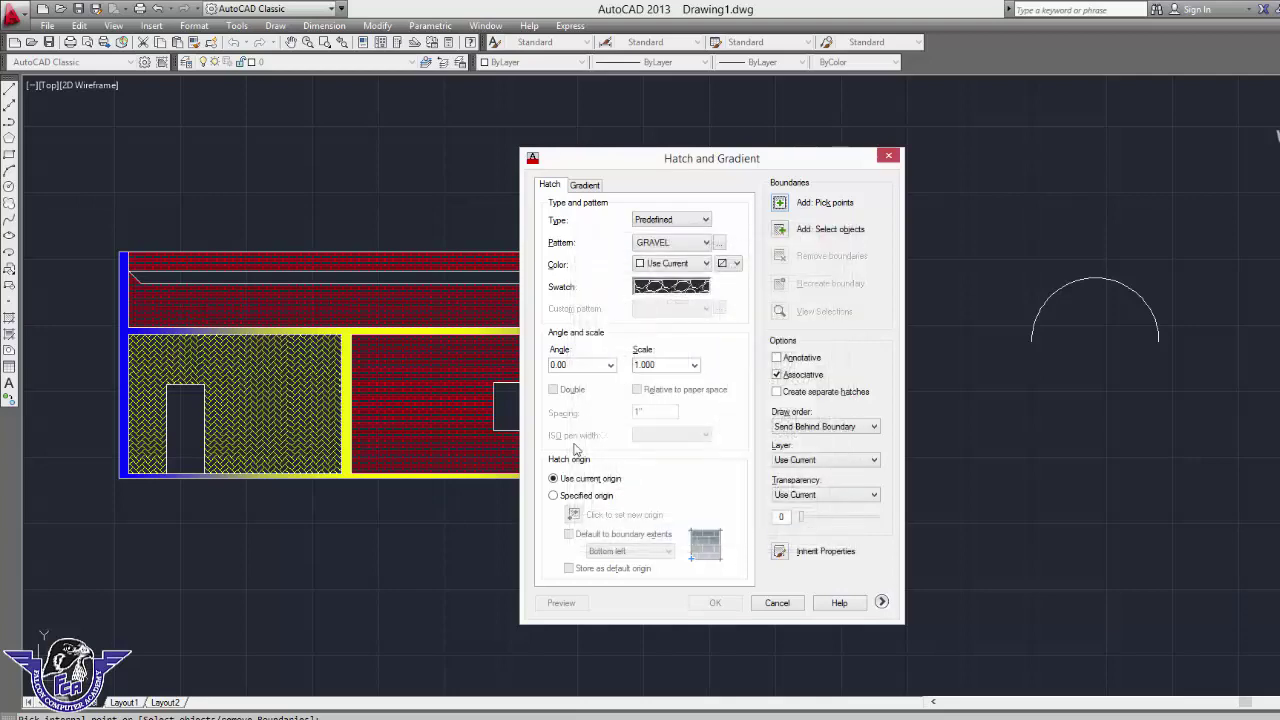
left_click(789, 204)
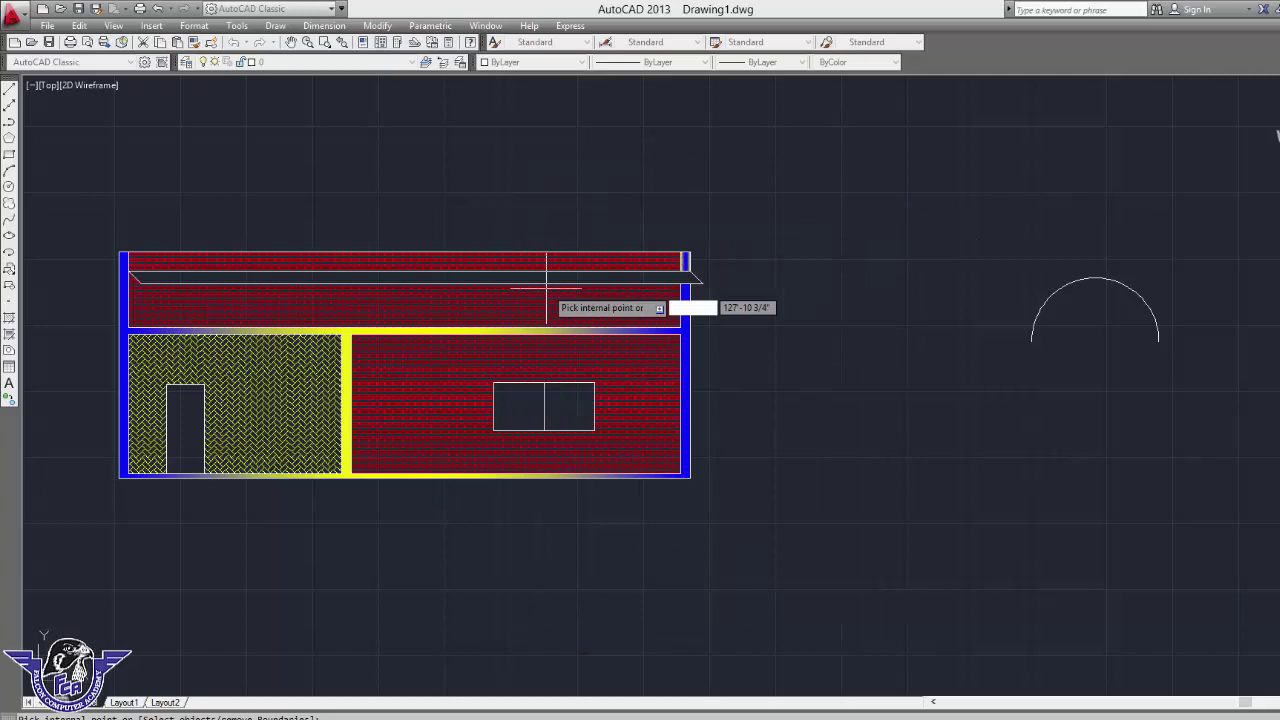
left_click(602, 277)
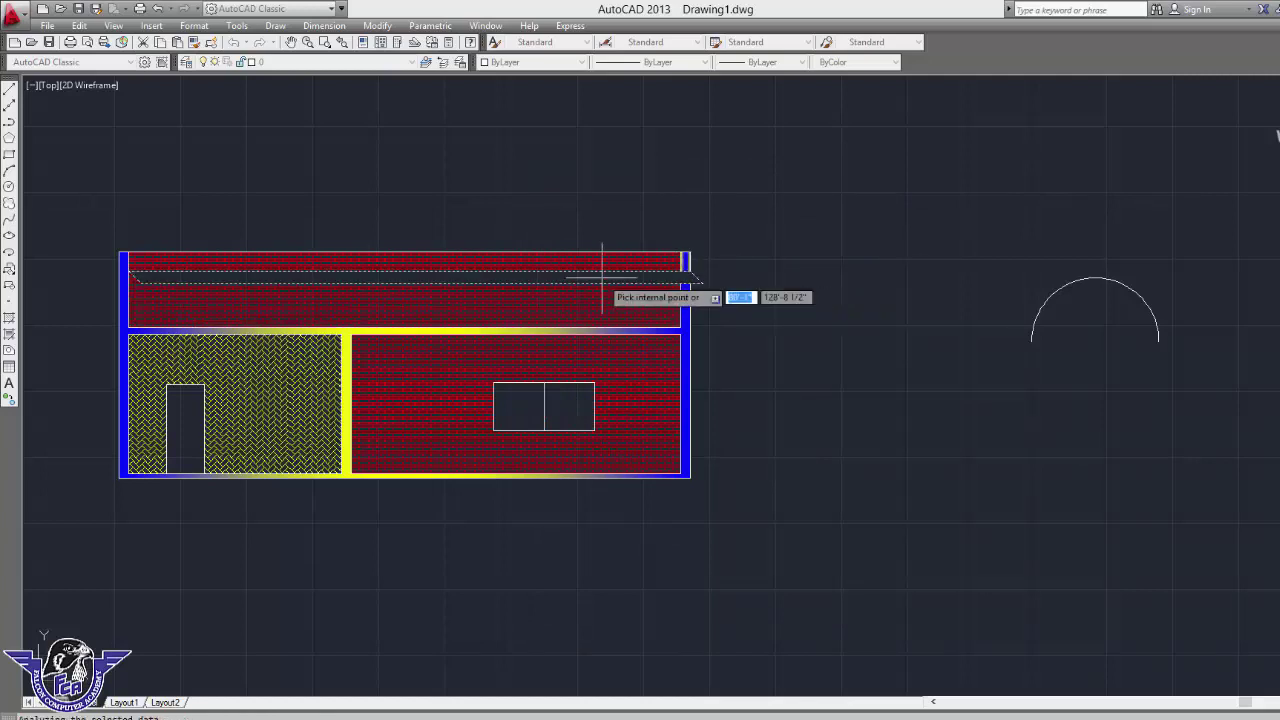
key("Return")
double_click(666, 365)
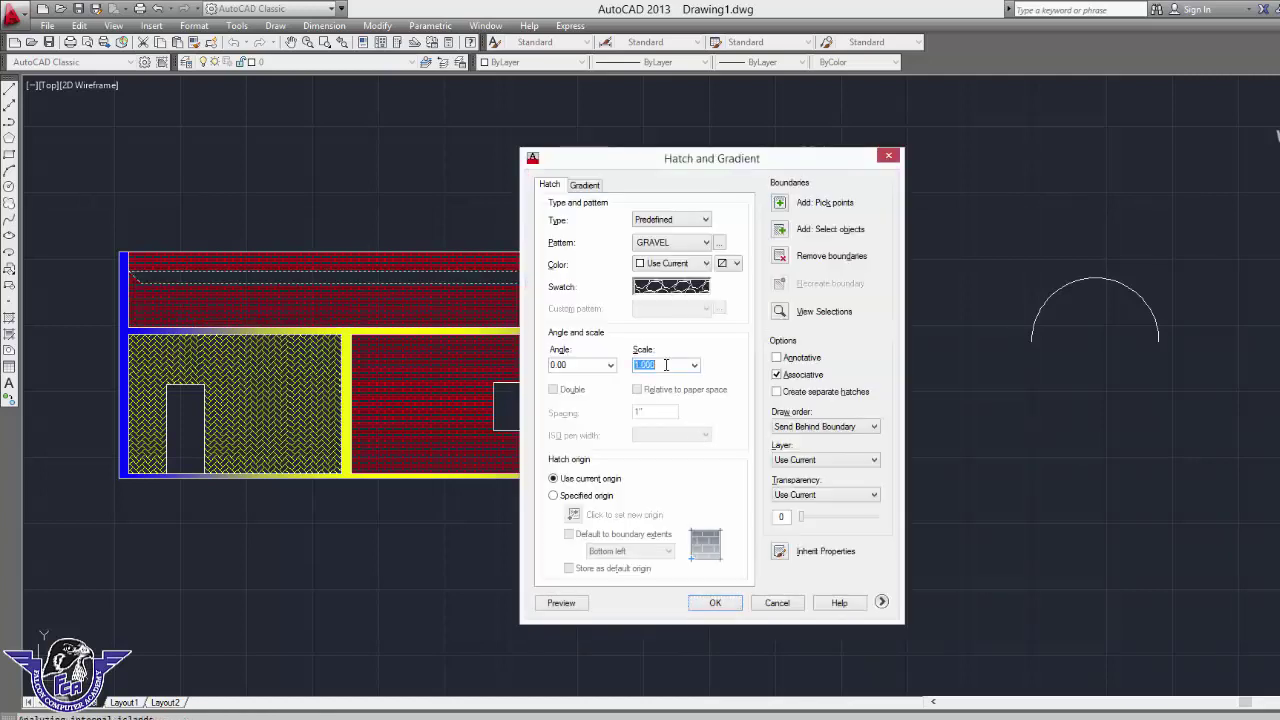
type("5")
left_click(713, 603)
scroll(566, 275, "up", 4)
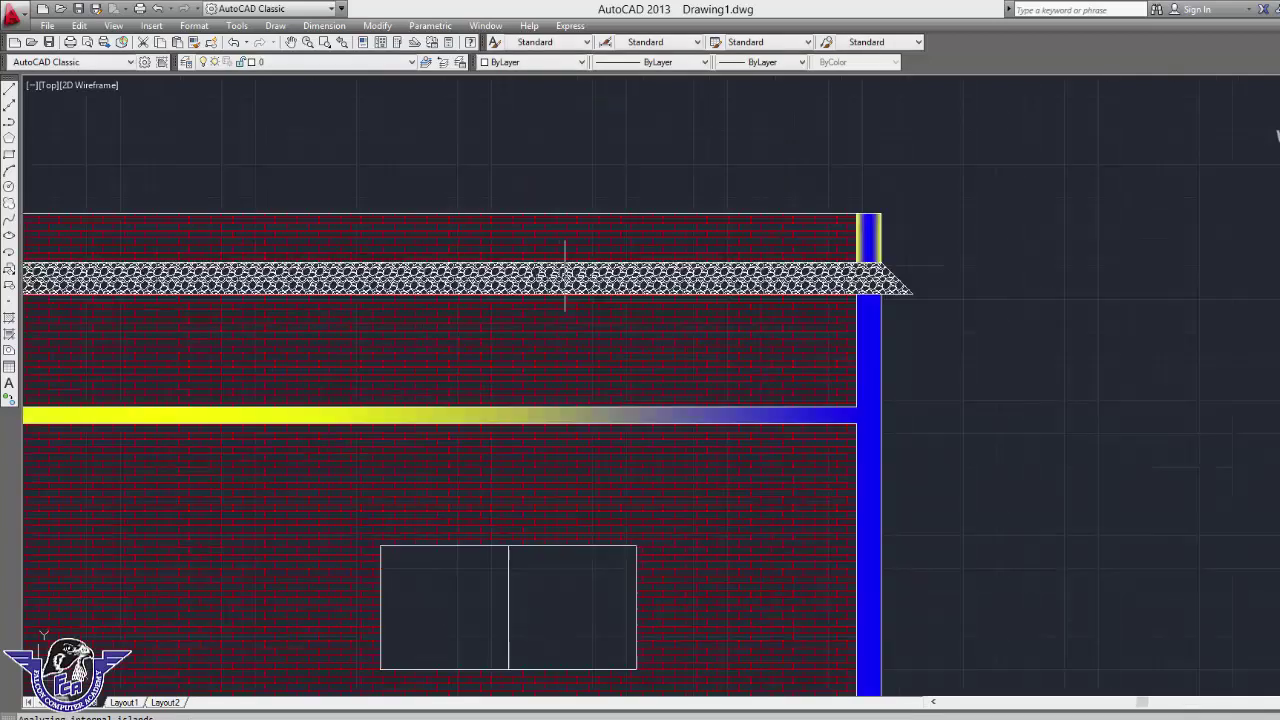
scroll(696, 314, "down", 4)
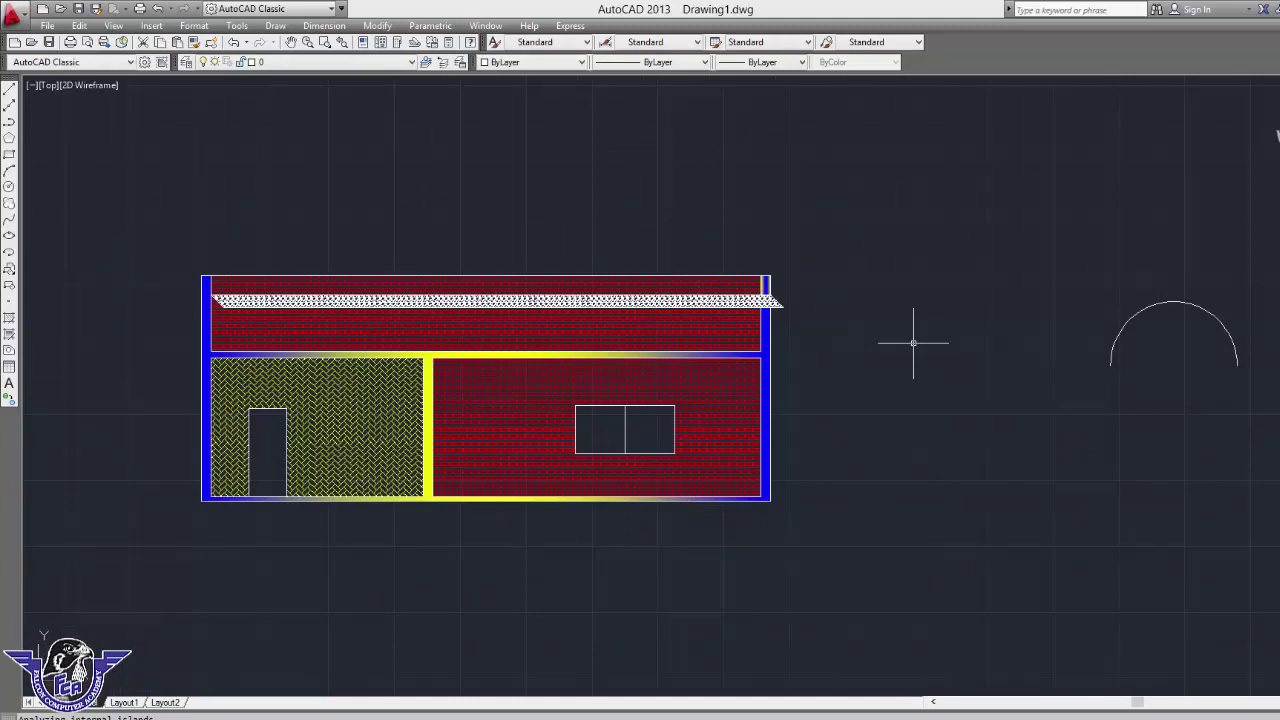
Delete the gravel, red brick and yellow herringbone hatches, keeping the gradient border.
left_click(689, 300)
key("Delete")
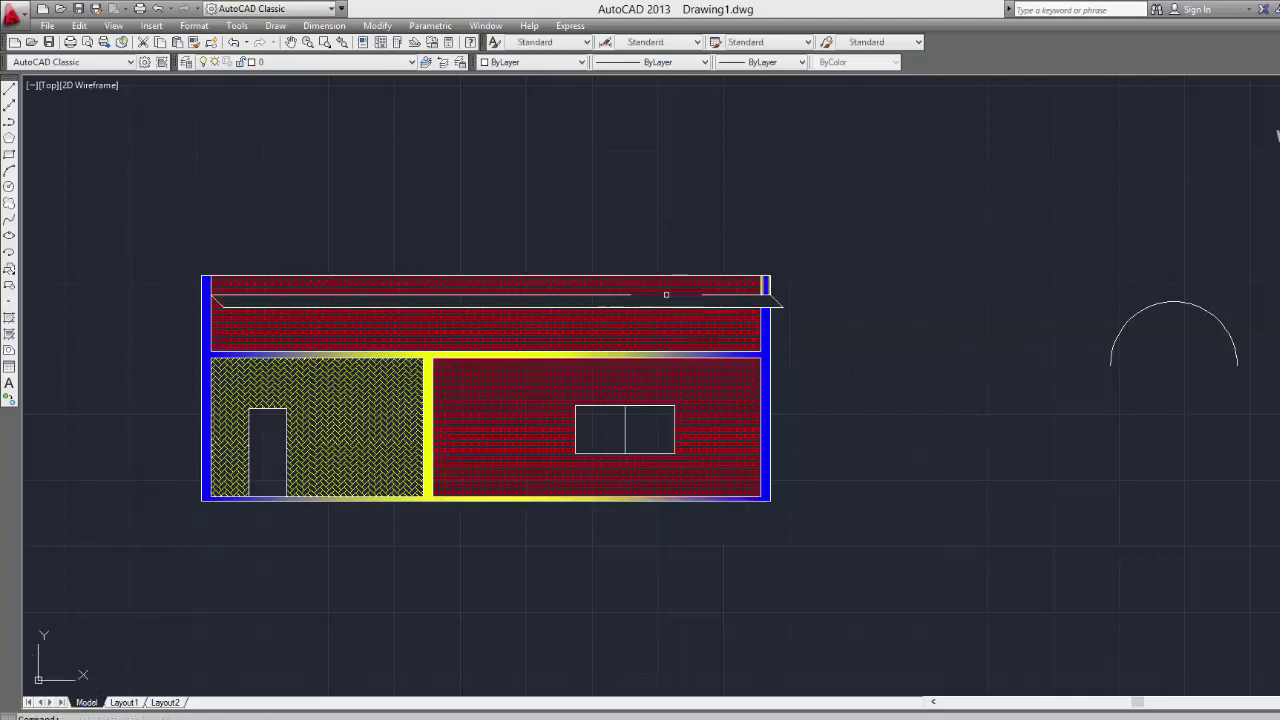
left_click(663, 288)
key("Delete")
left_click(384, 406)
key("Delete")
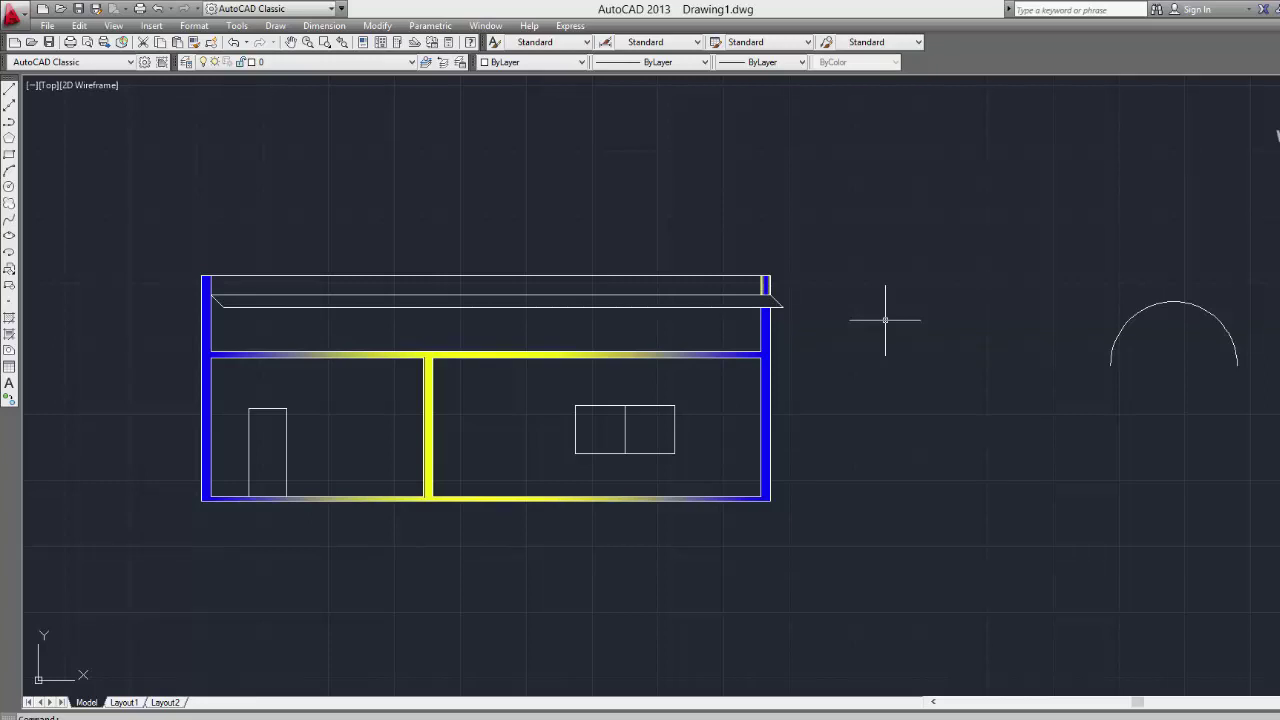
scroll(426, 362, "up", 5)
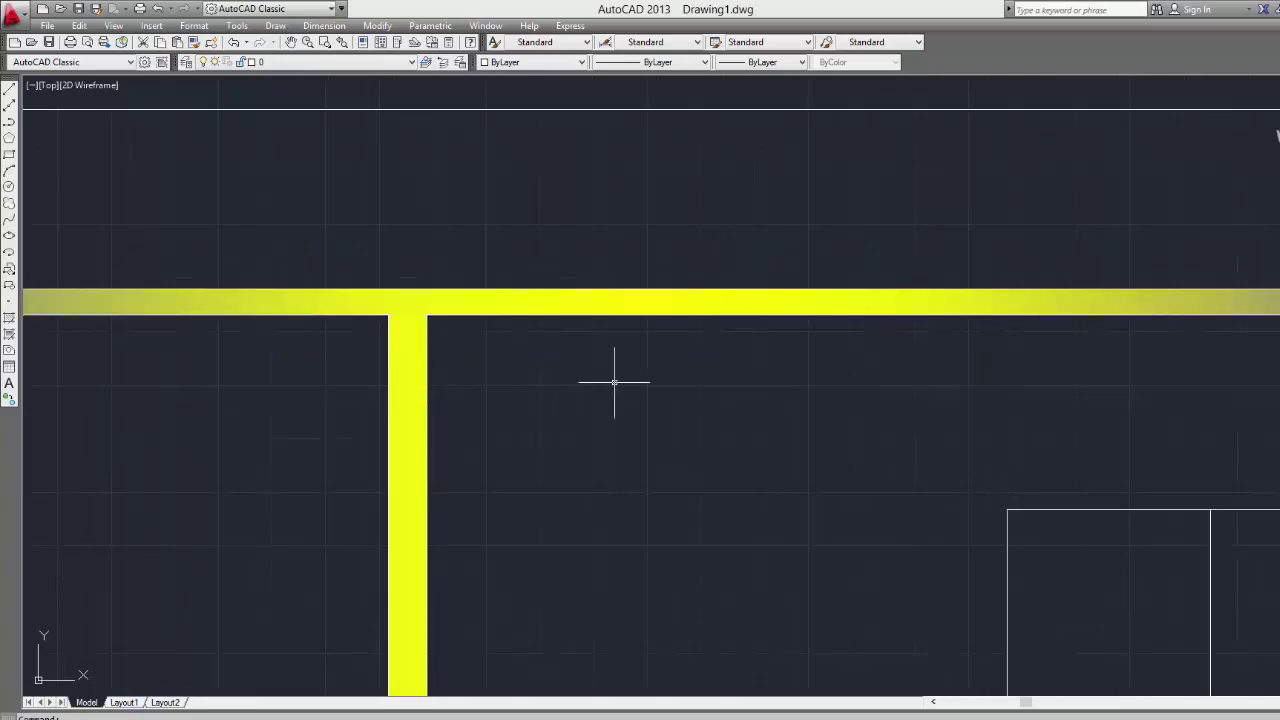
scroll(620, 379, "down", 5)
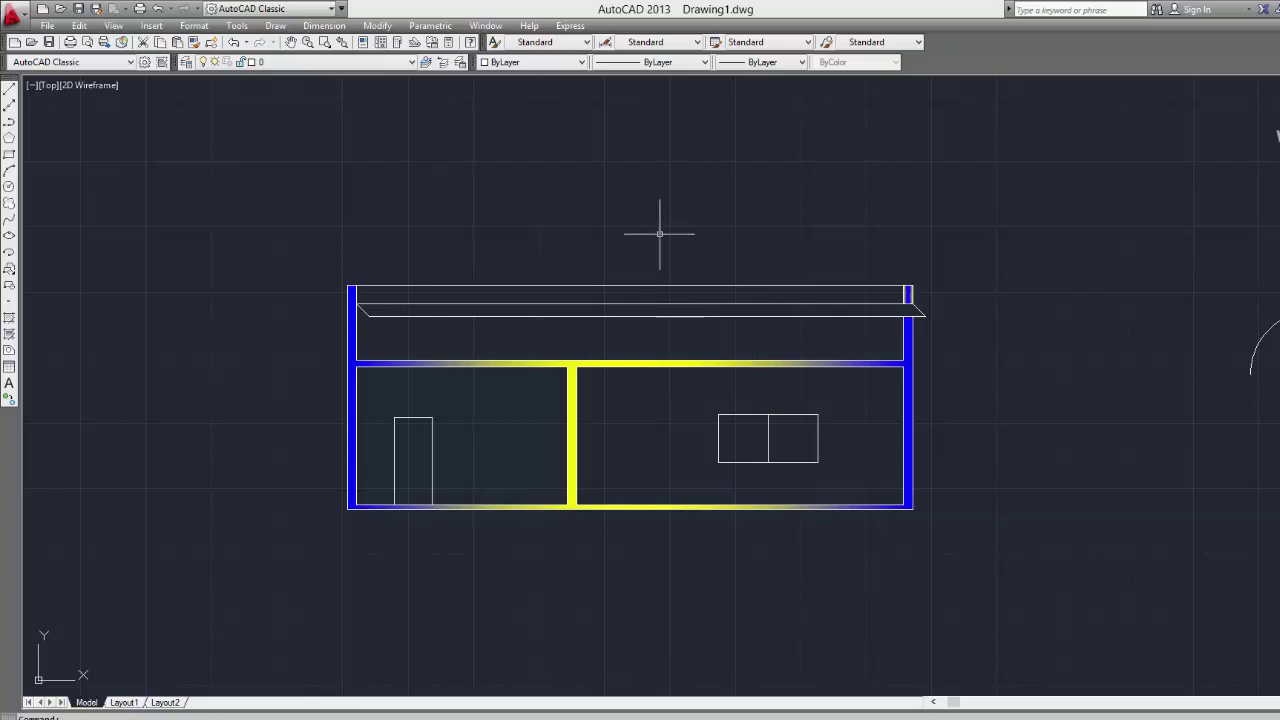
Start an image Super Hatch using download (1).jpg from E:\AutoCAD\Textures.
left_click(574, 30)
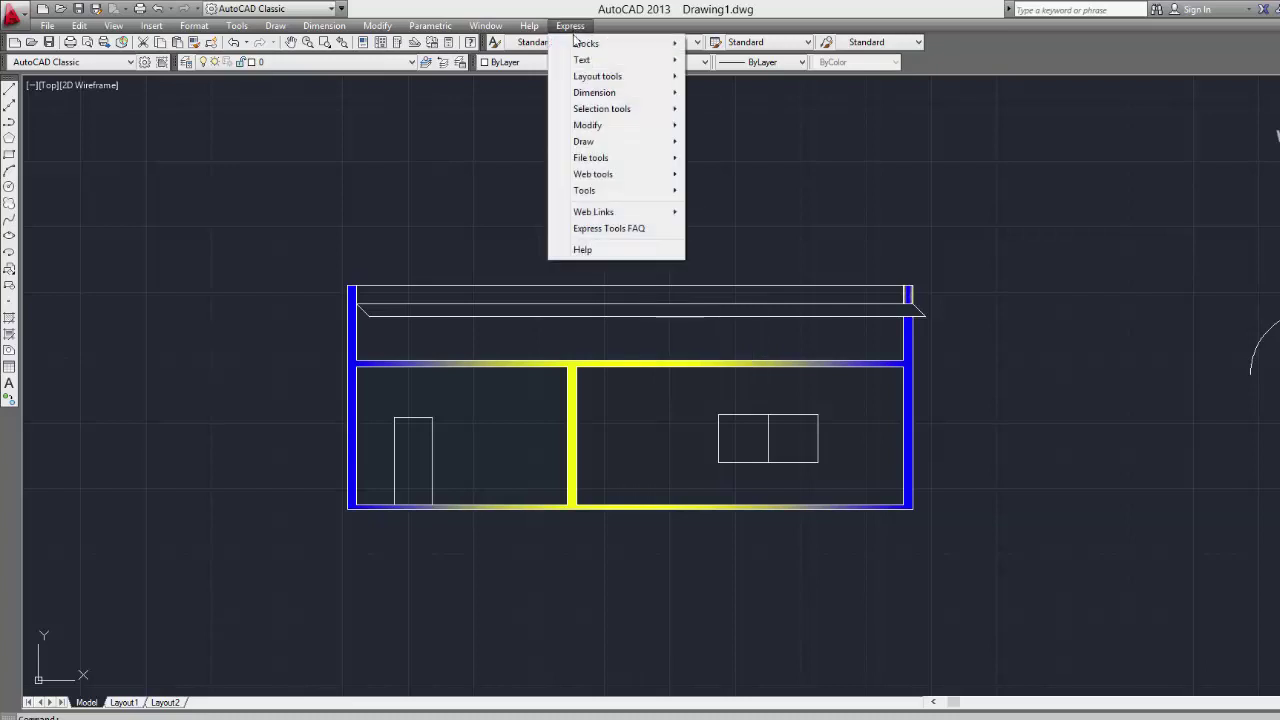
mouse_move(590, 141)
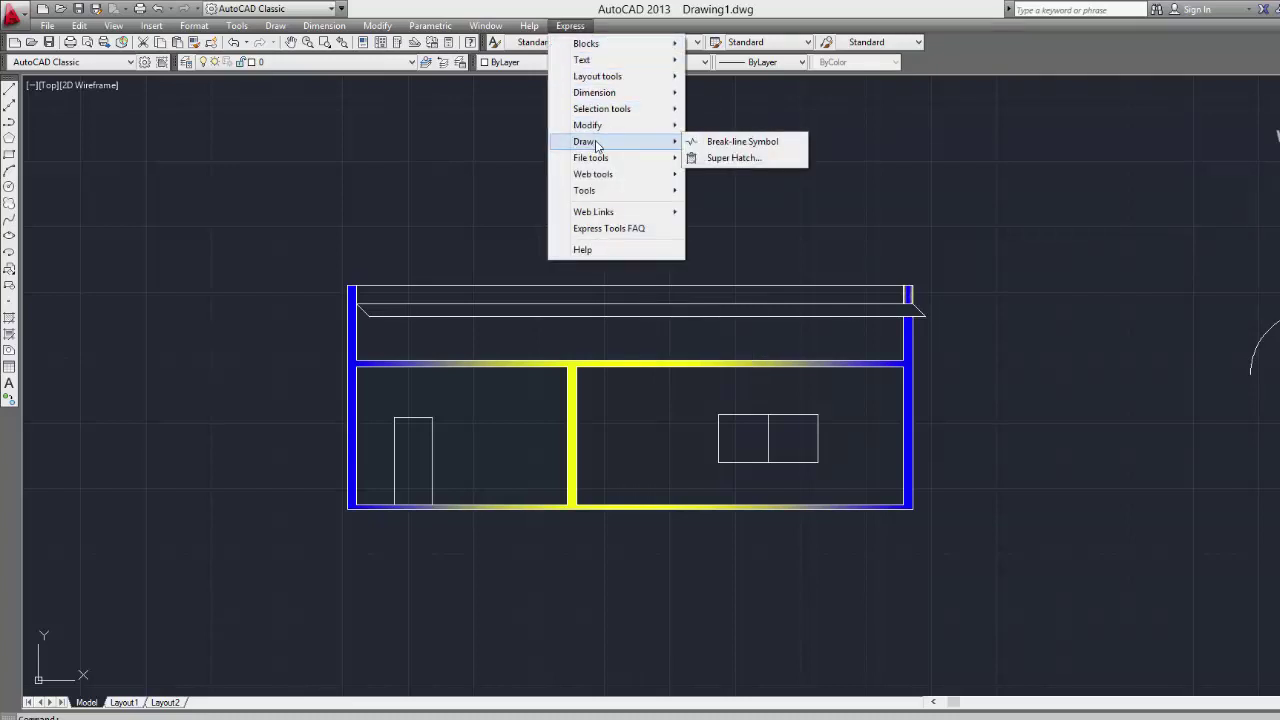
left_click(762, 160)
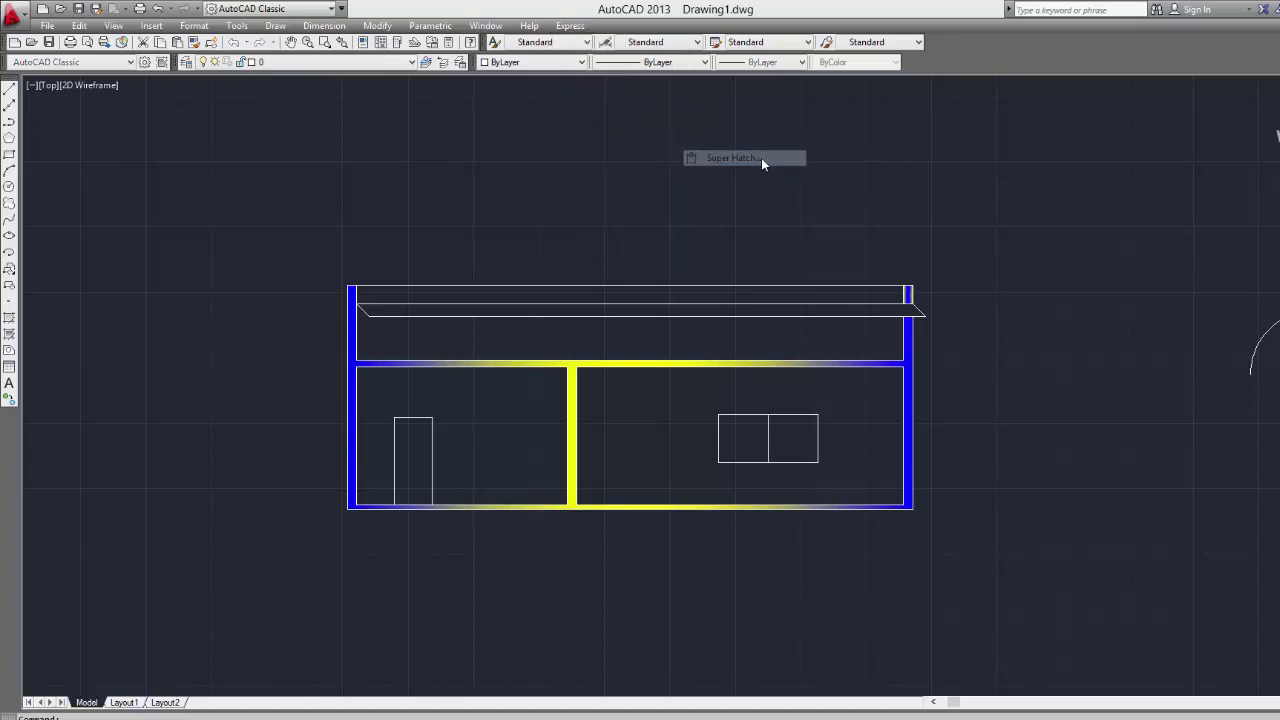
left_click(716, 314)
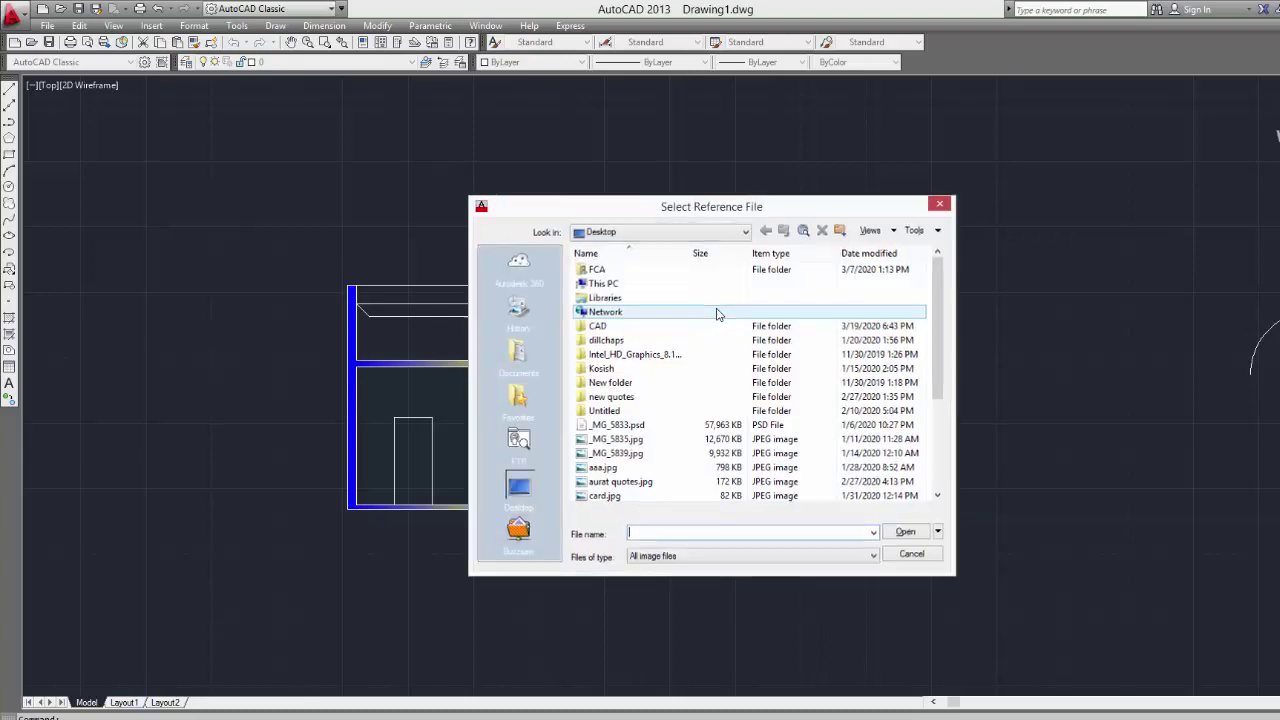
left_click(648, 234)
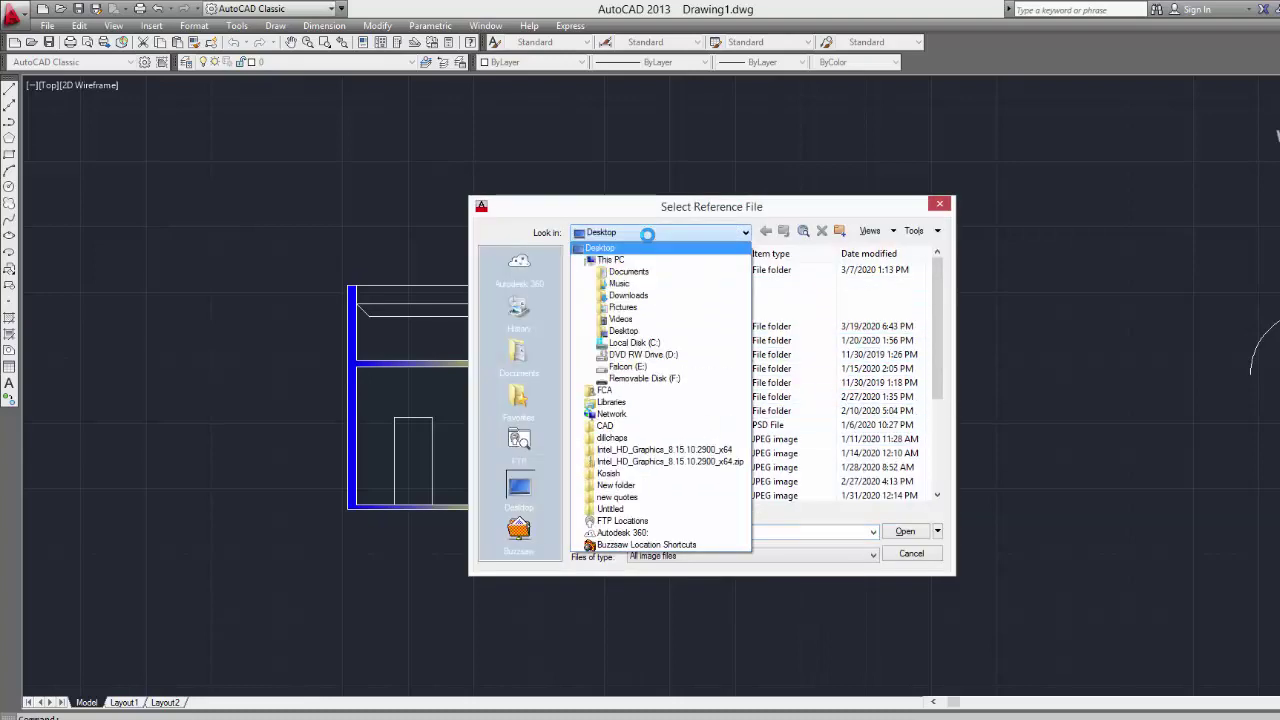
left_click(640, 366)
double_click(620, 312)
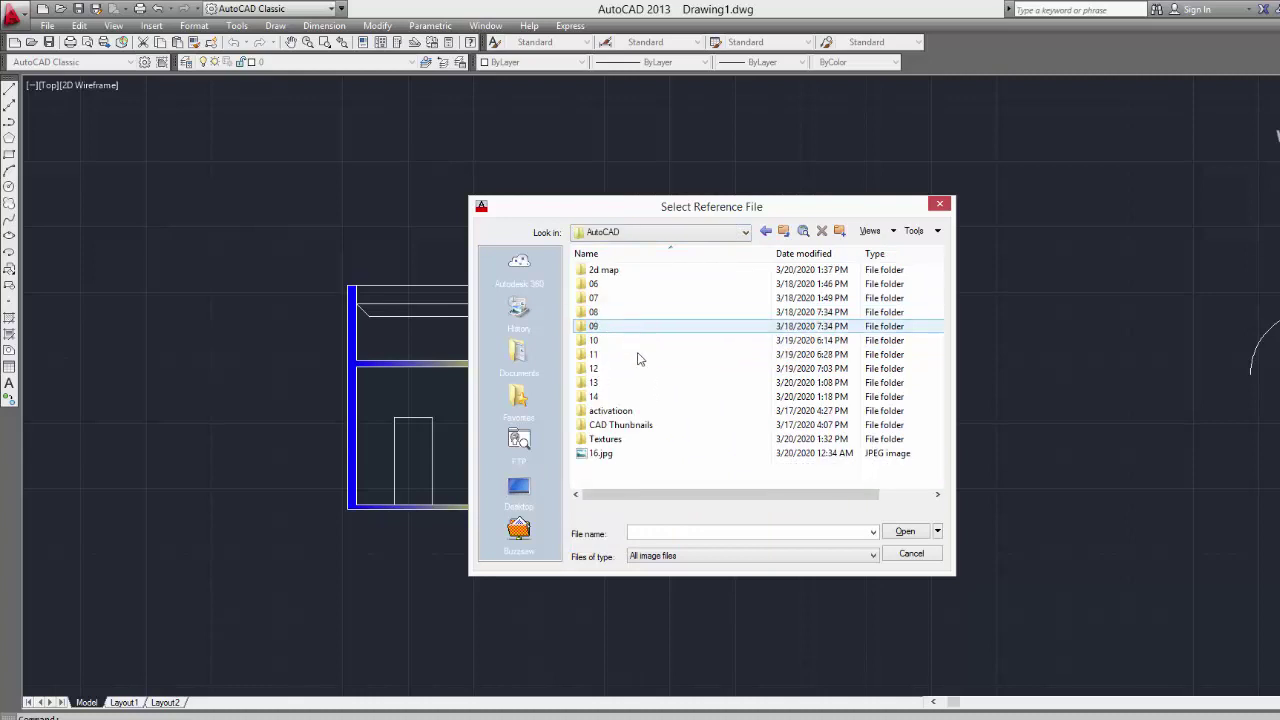
double_click(605, 439)
left_click(620, 272)
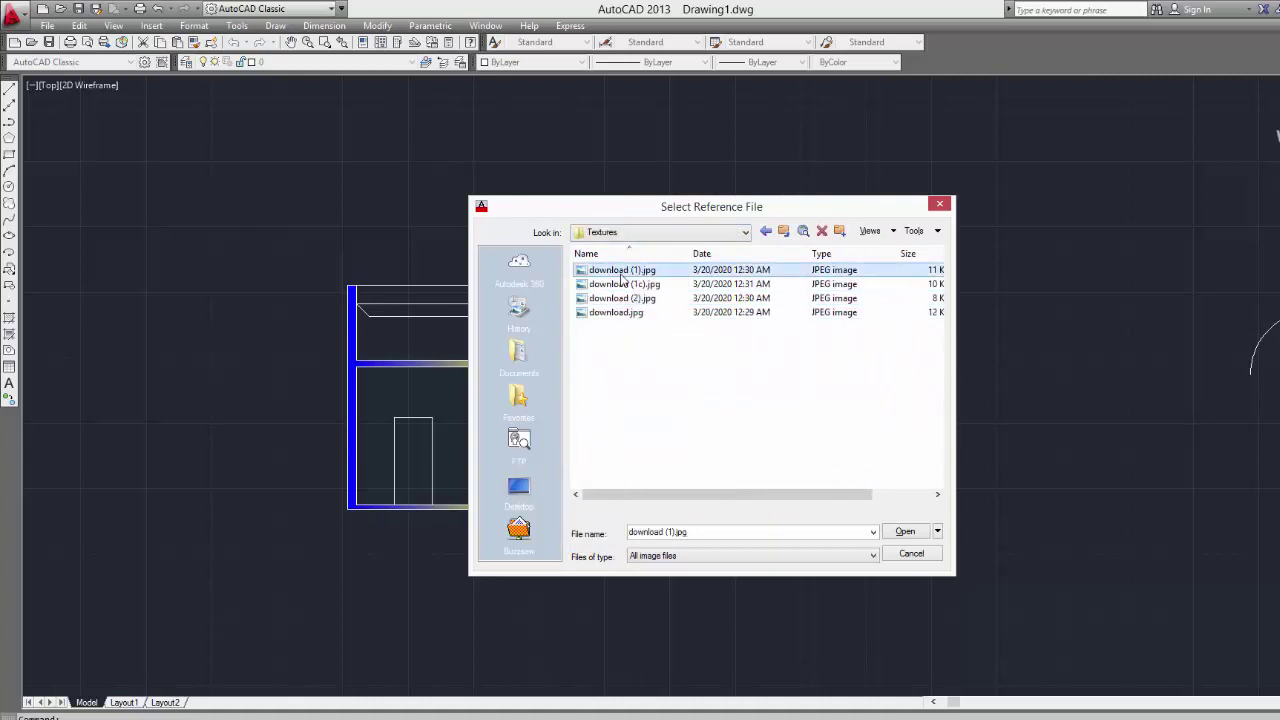
left_click(624, 284)
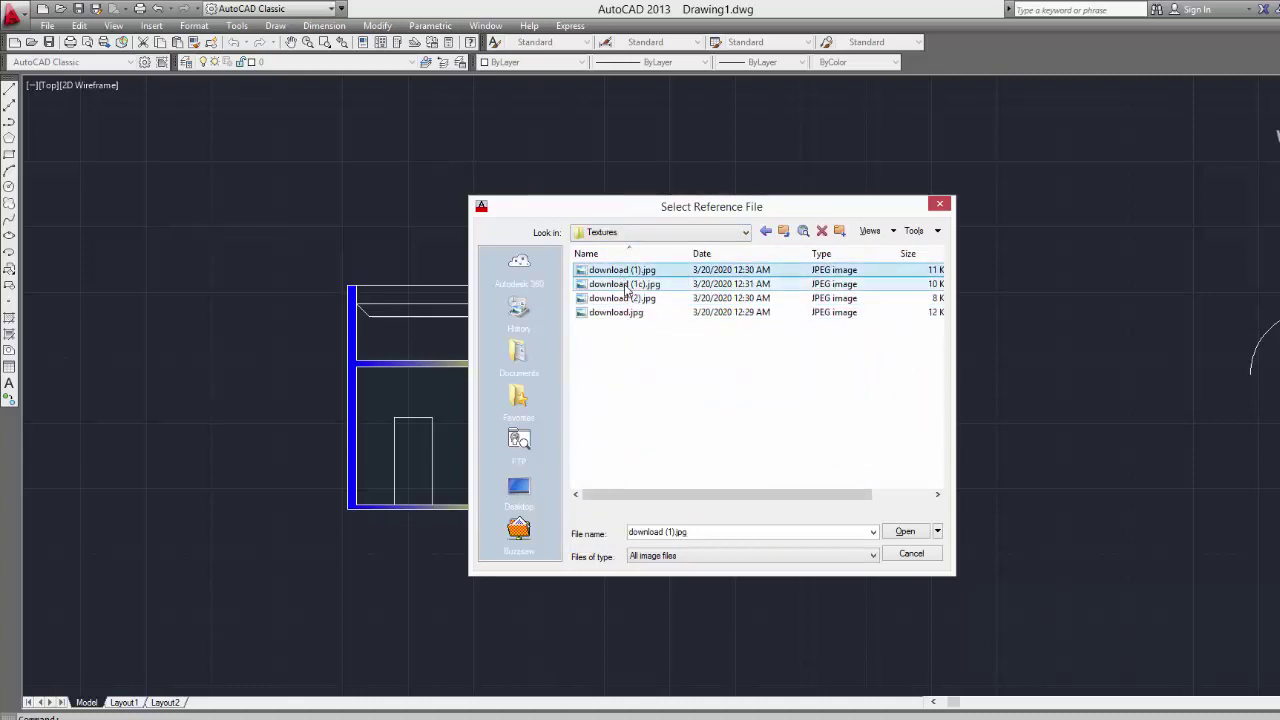
left_click(893, 231)
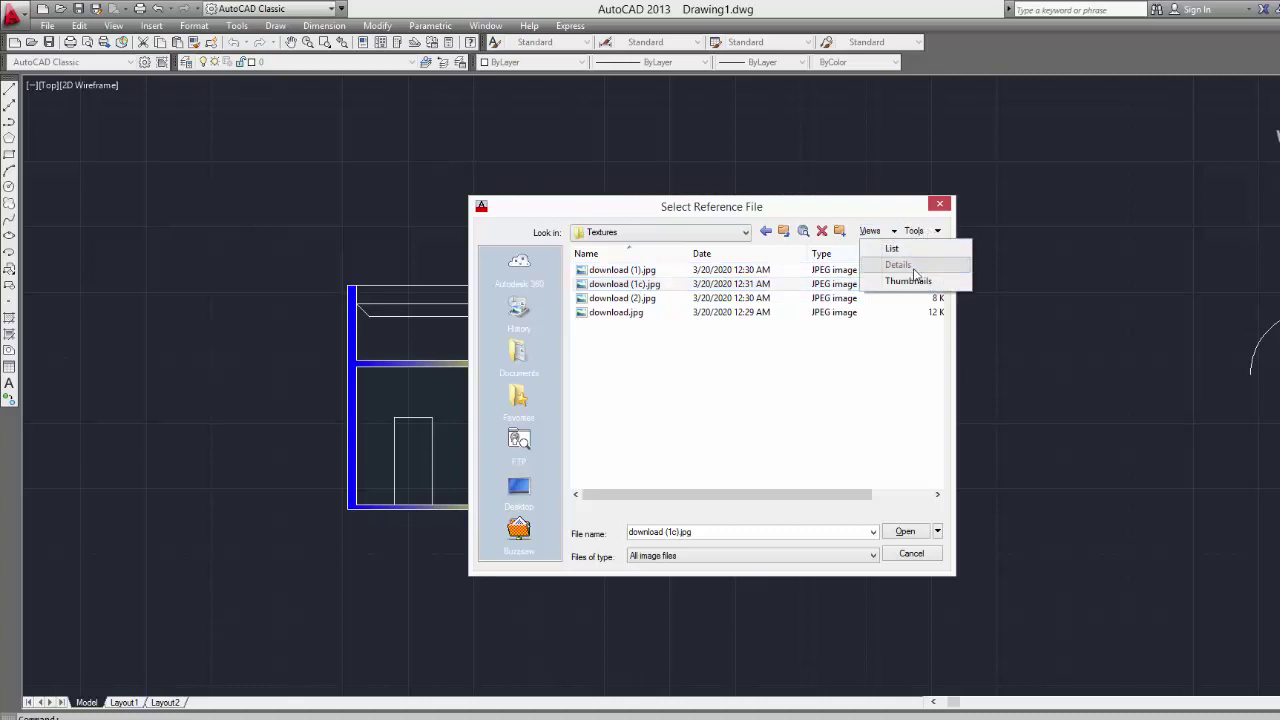
left_click(908, 281)
left_click(596, 289)
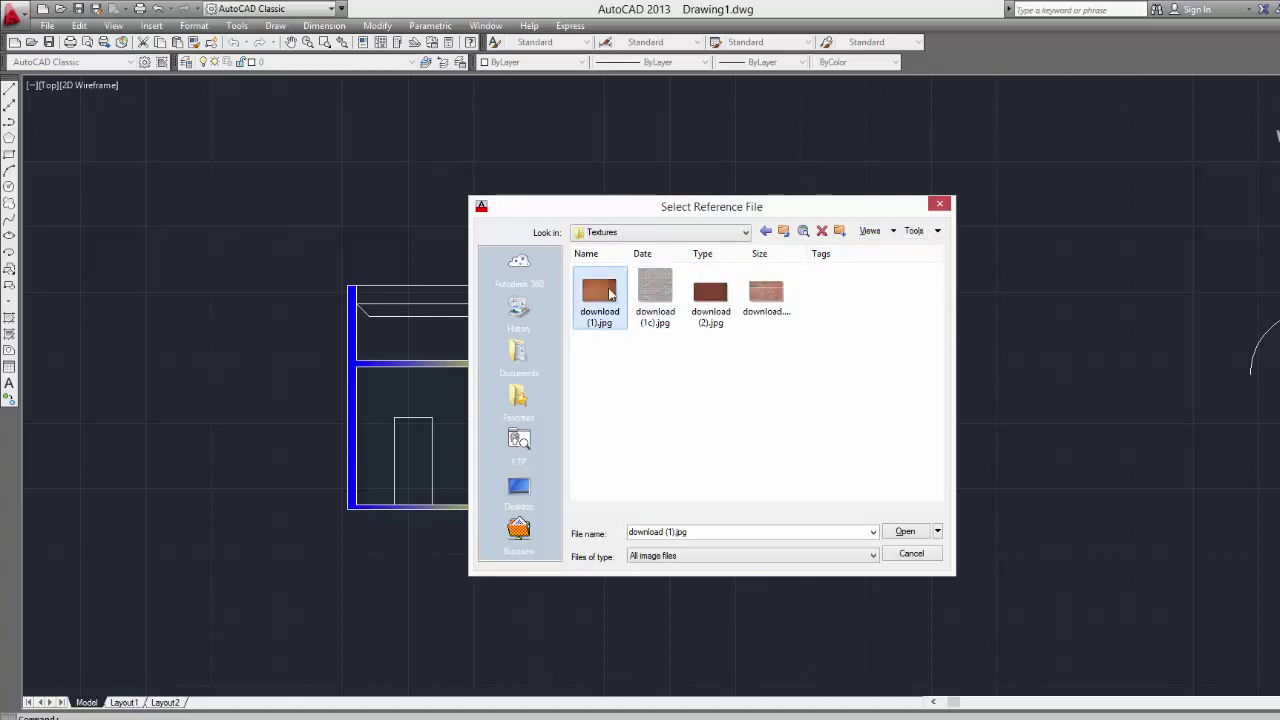
left_click(907, 532)
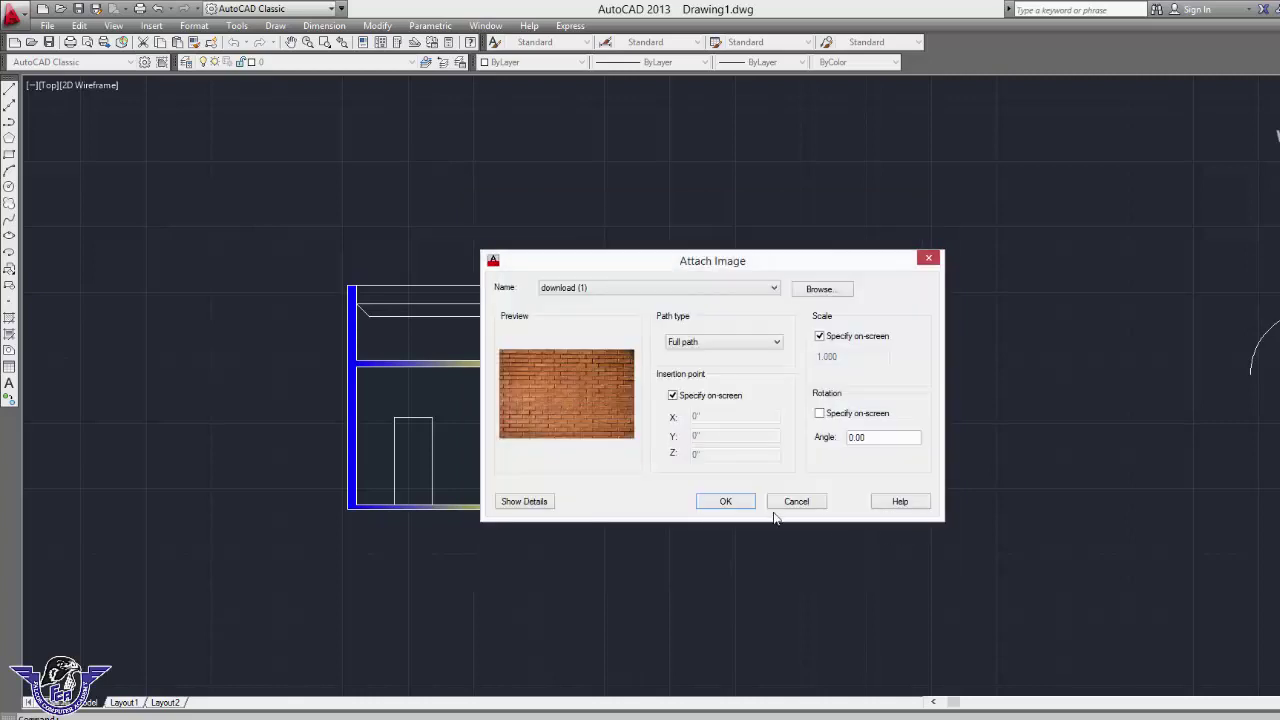
Place and size the brick image, then fill the left and right rooms with it.
left_click(738, 505)
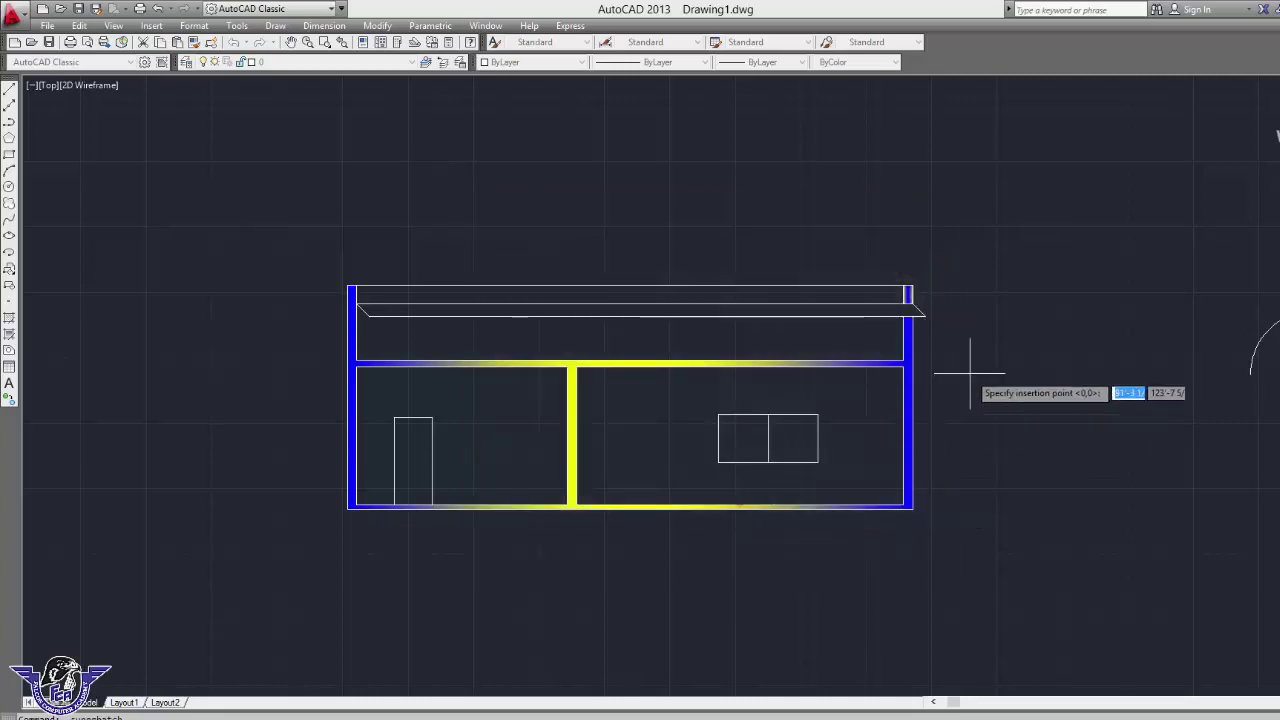
left_click(1021, 363)
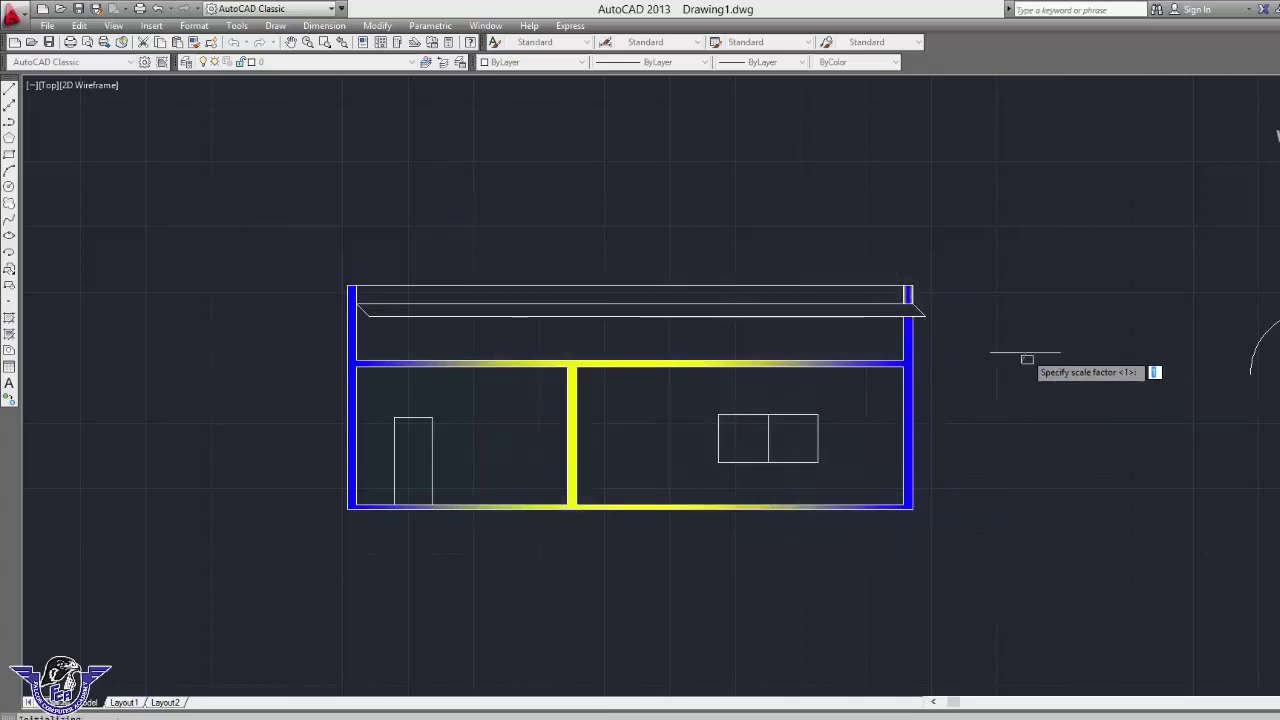
left_click(1047, 210)
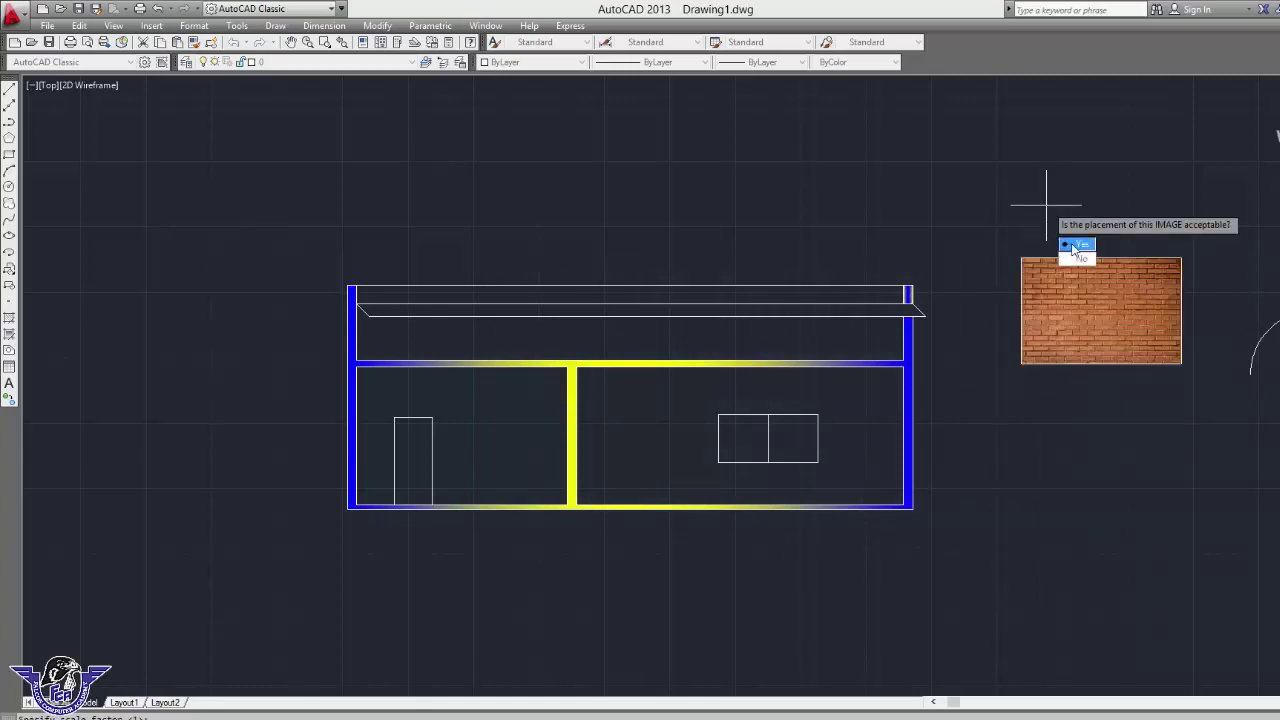
left_click(1070, 244)
left_click(683, 418)
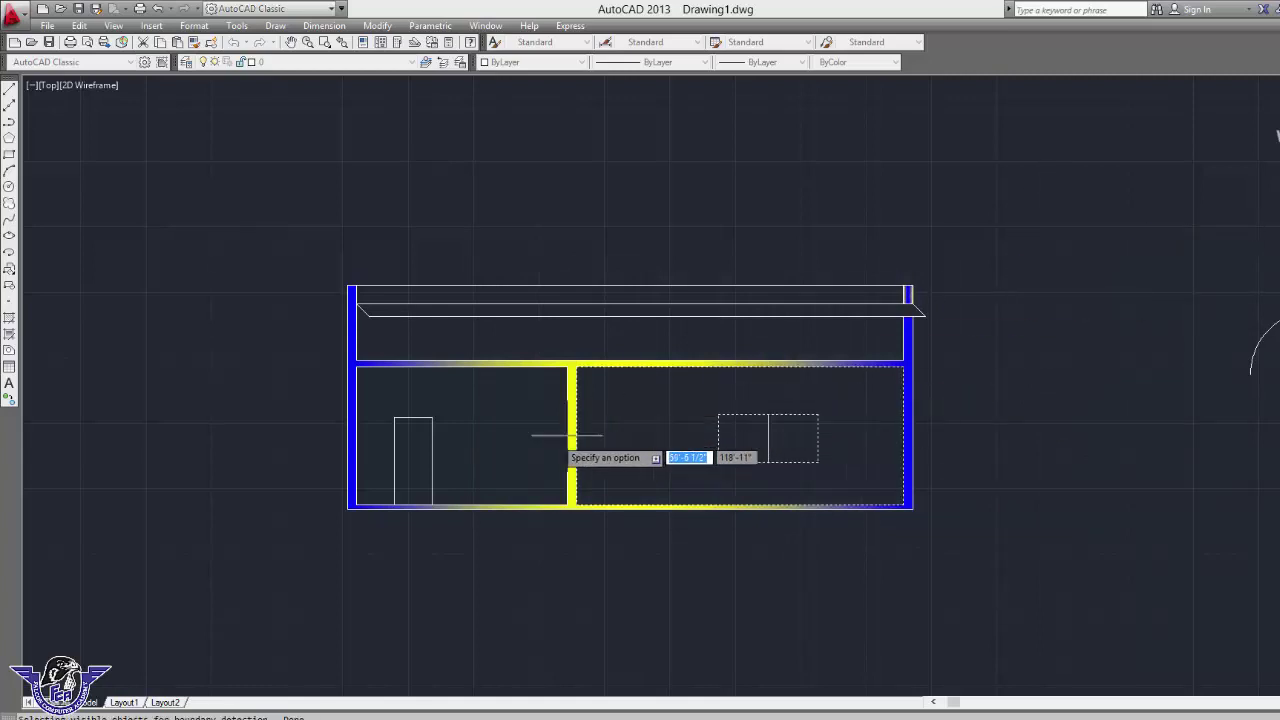
left_click(521, 438)
key("Return")
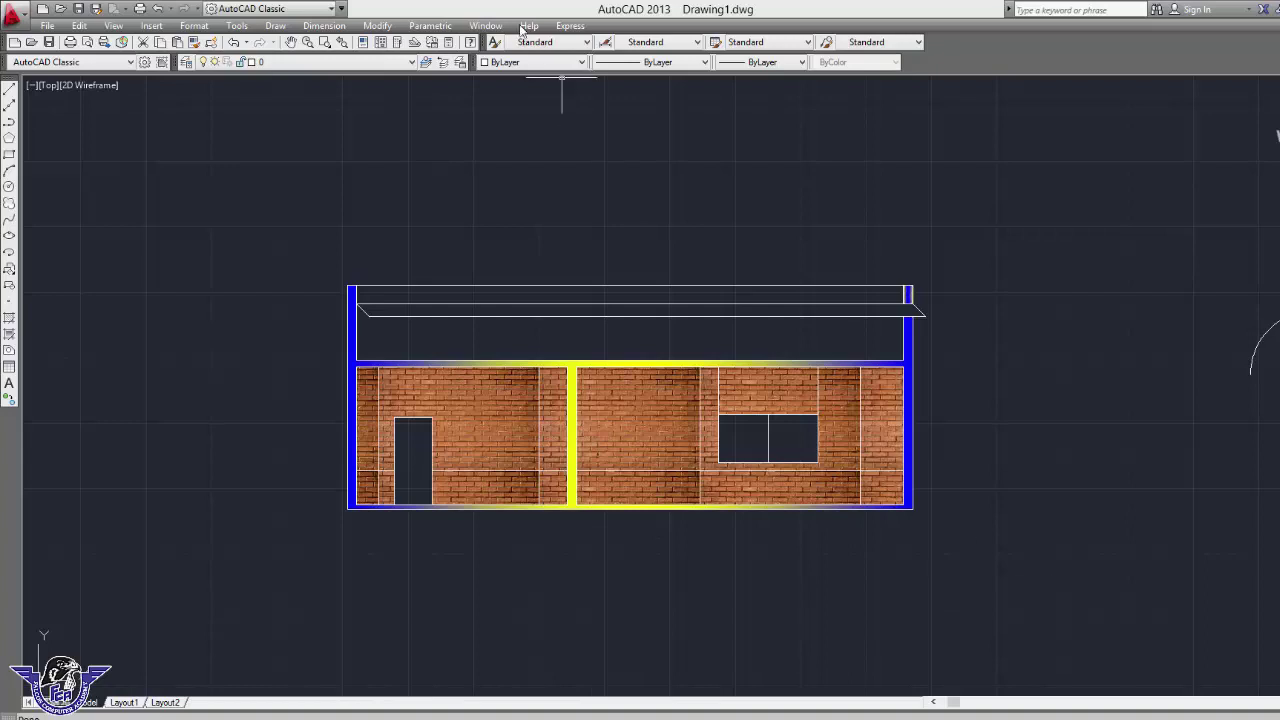
Start an image Super Hatch with the grey brick texture download (1c).jpg.
left_click(570, 25)
mouse_move(610, 141)
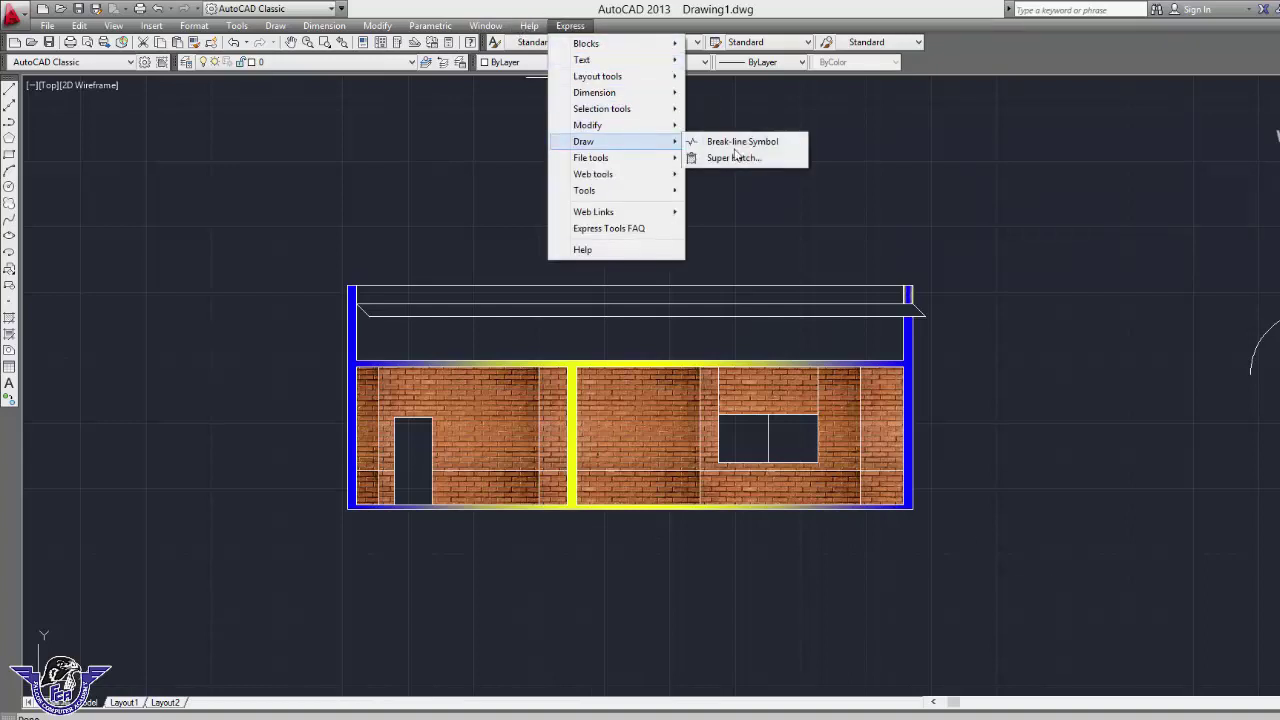
left_click(756, 157)
left_click(728, 313)
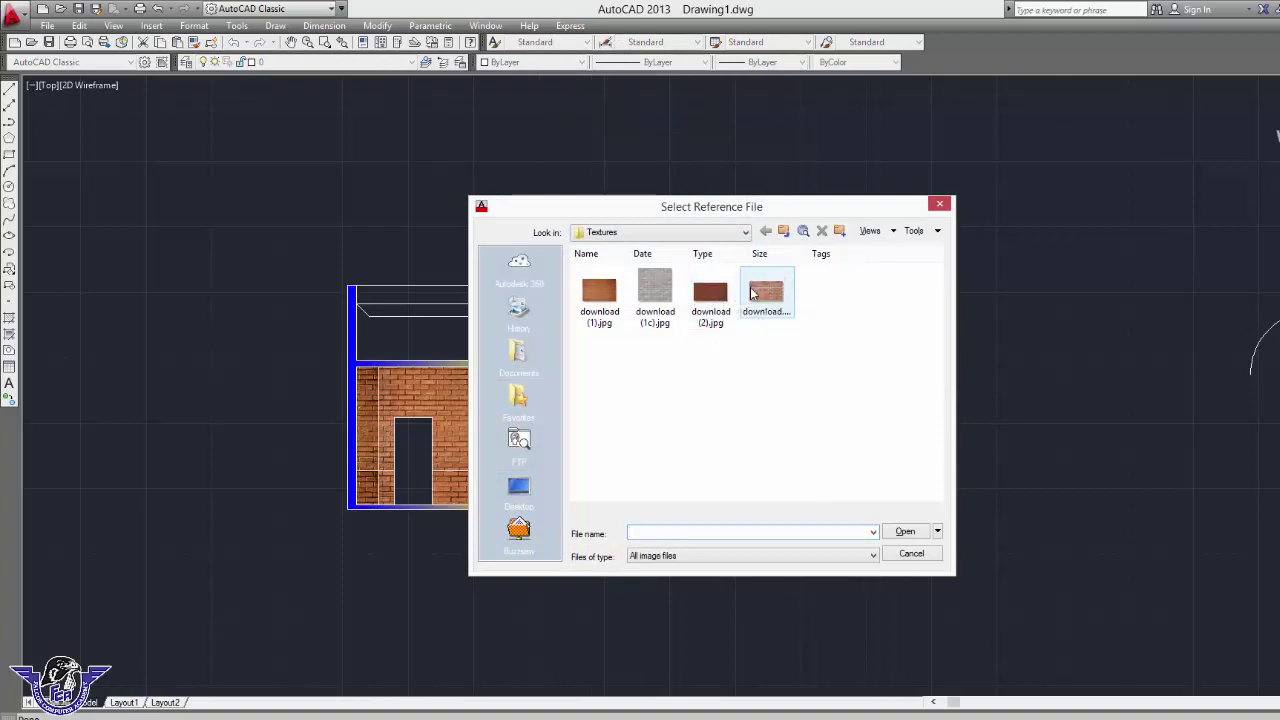
left_click(766, 295)
left_click(654, 297)
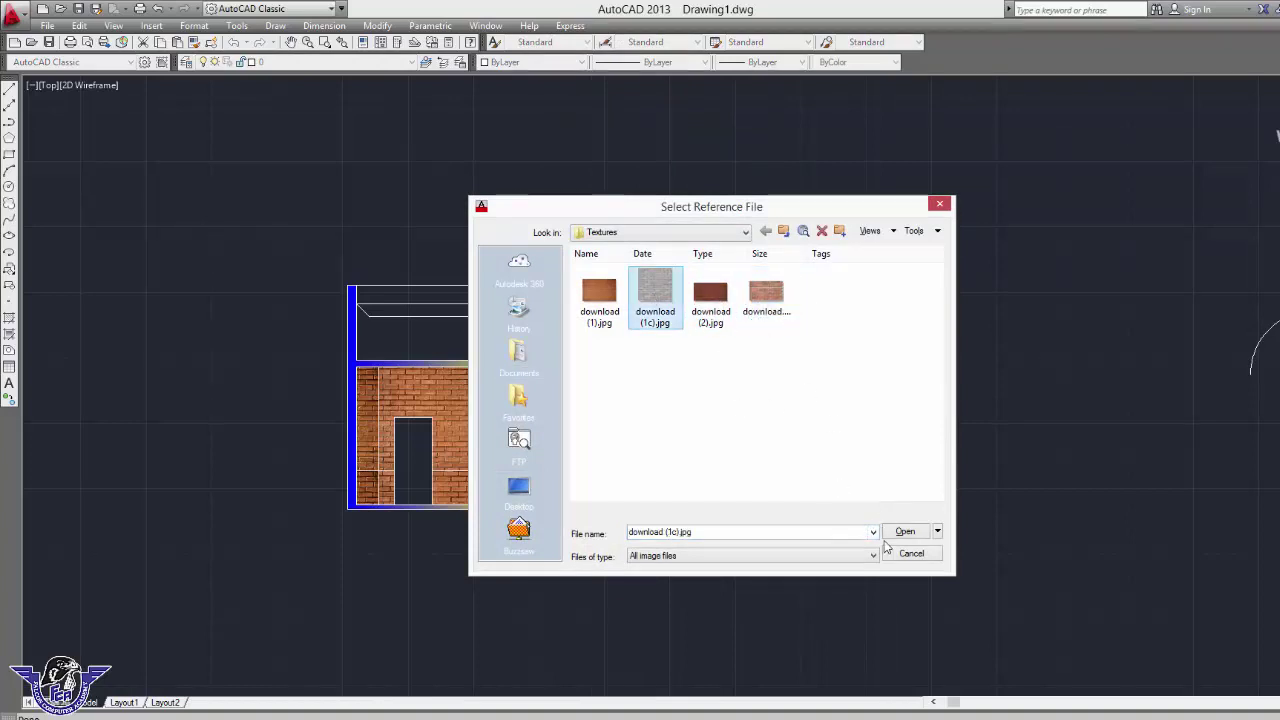
left_click(903, 531)
left_click(726, 502)
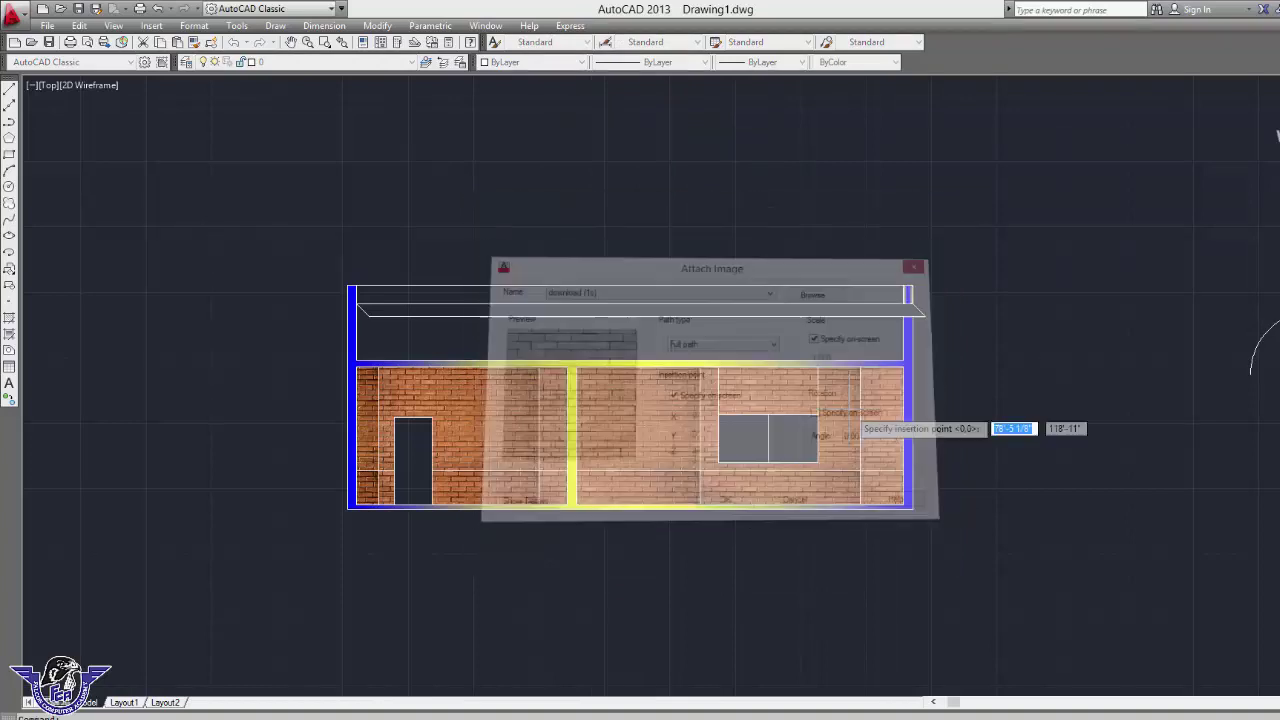
Place the grey brick image at default scale and fill the empty upper band.
left_click(1013, 349)
left_click(1112, 250)
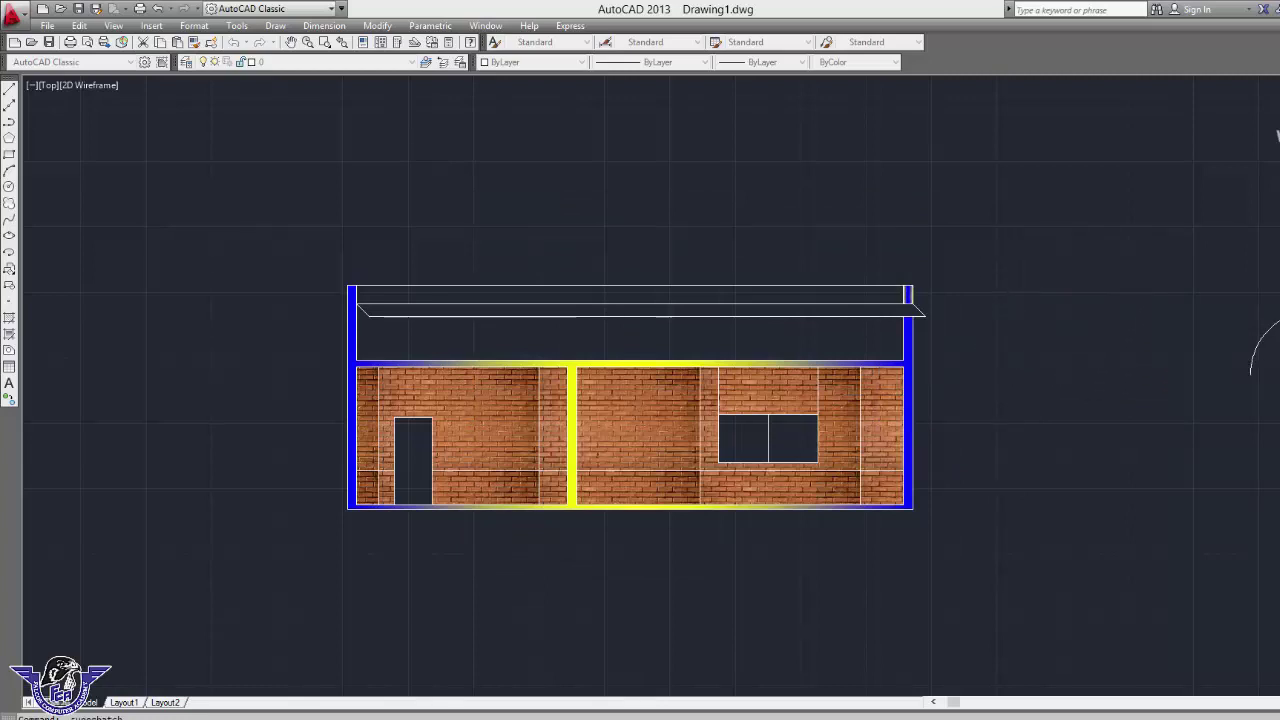
left_click(1046, 302)
key("Escape")
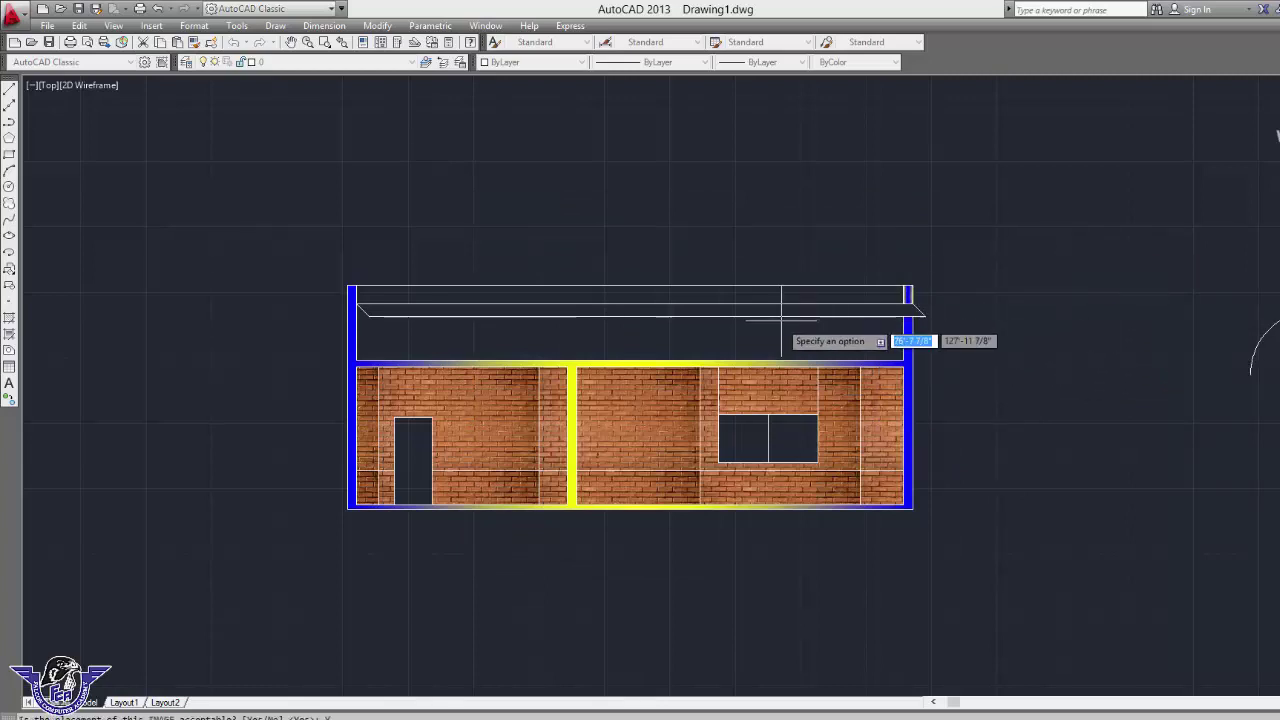
left_click(714, 315)
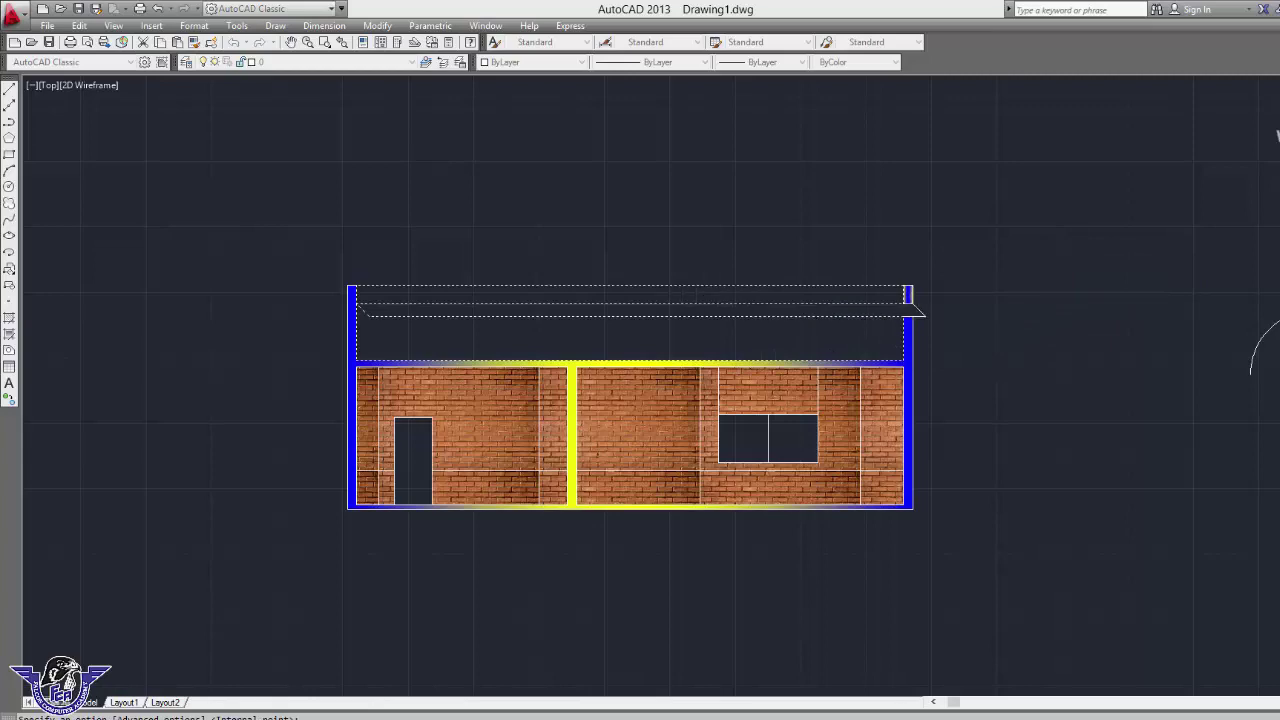
key("Return")
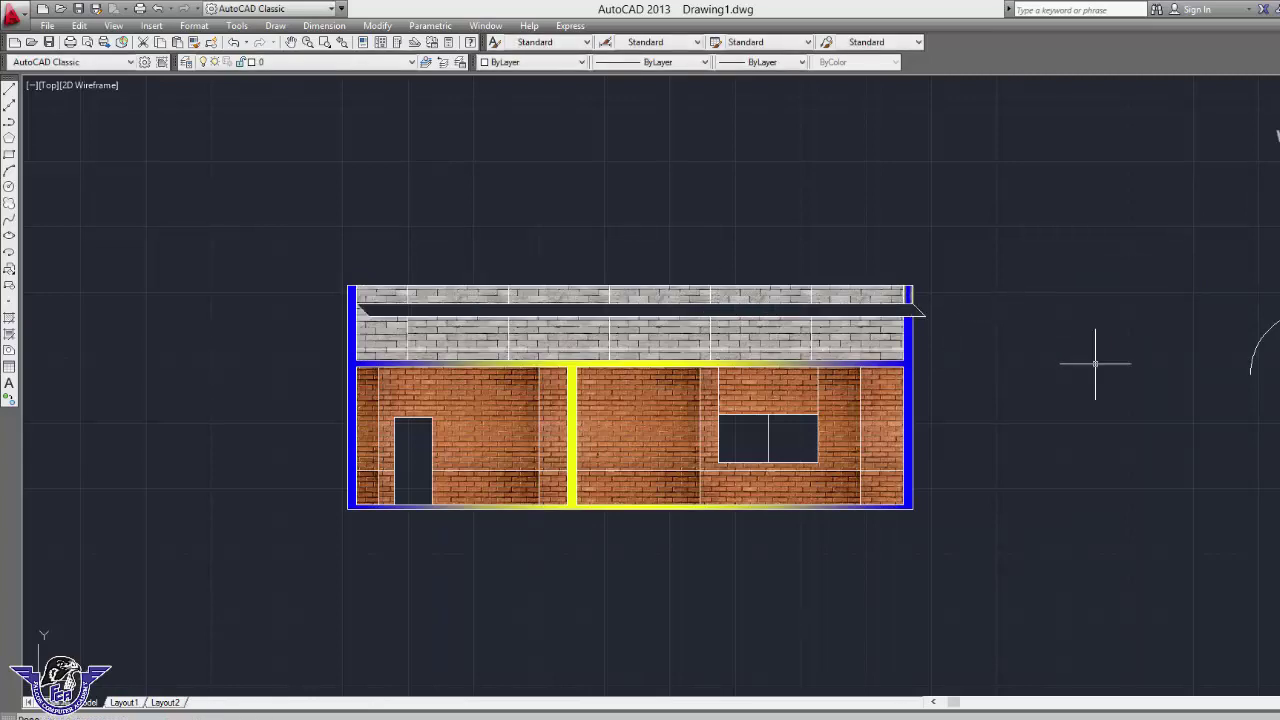
key("Return")
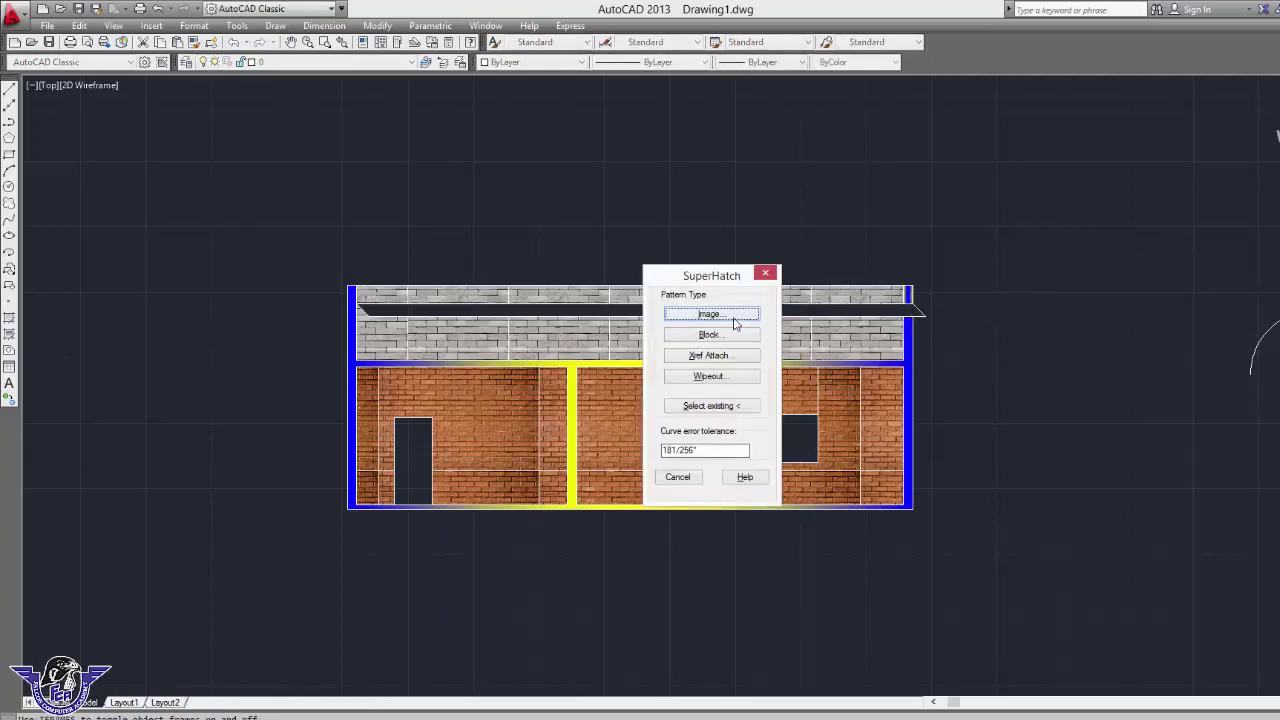
Fill the roof strip with the red brick texture download (2).jpg at default scale.
left_click(736, 322)
left_click(733, 320)
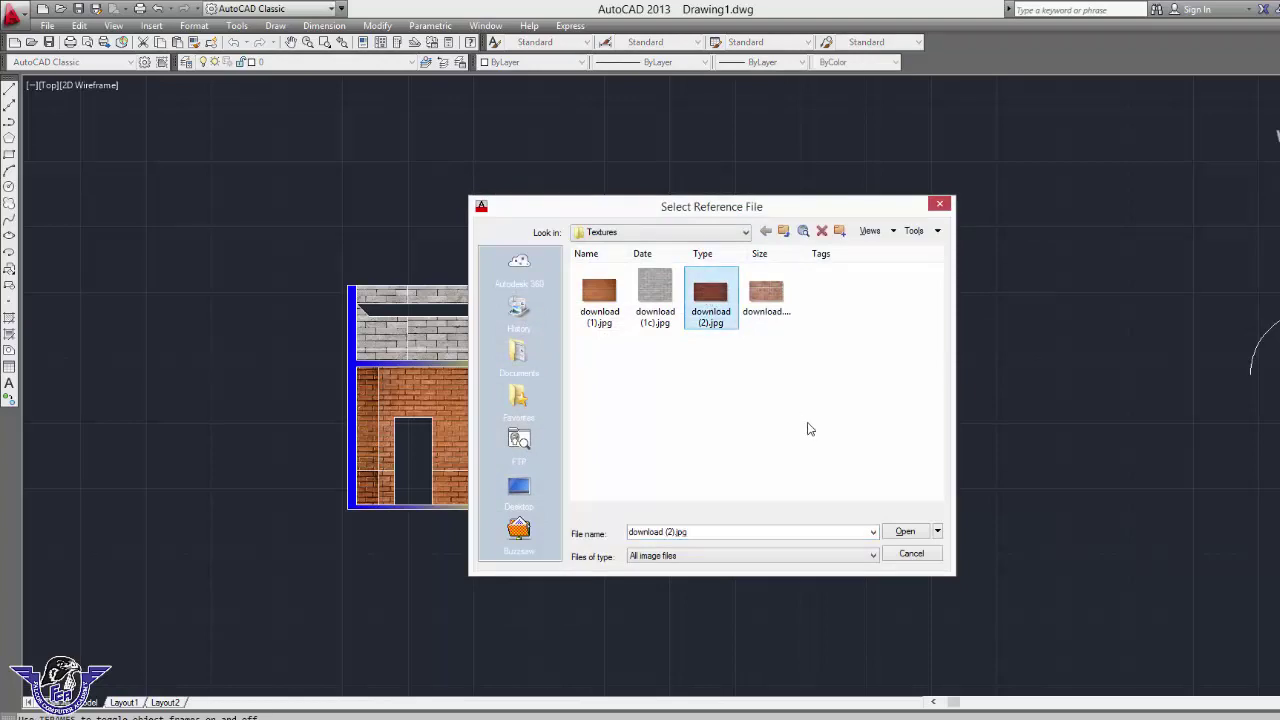
left_click(905, 533)
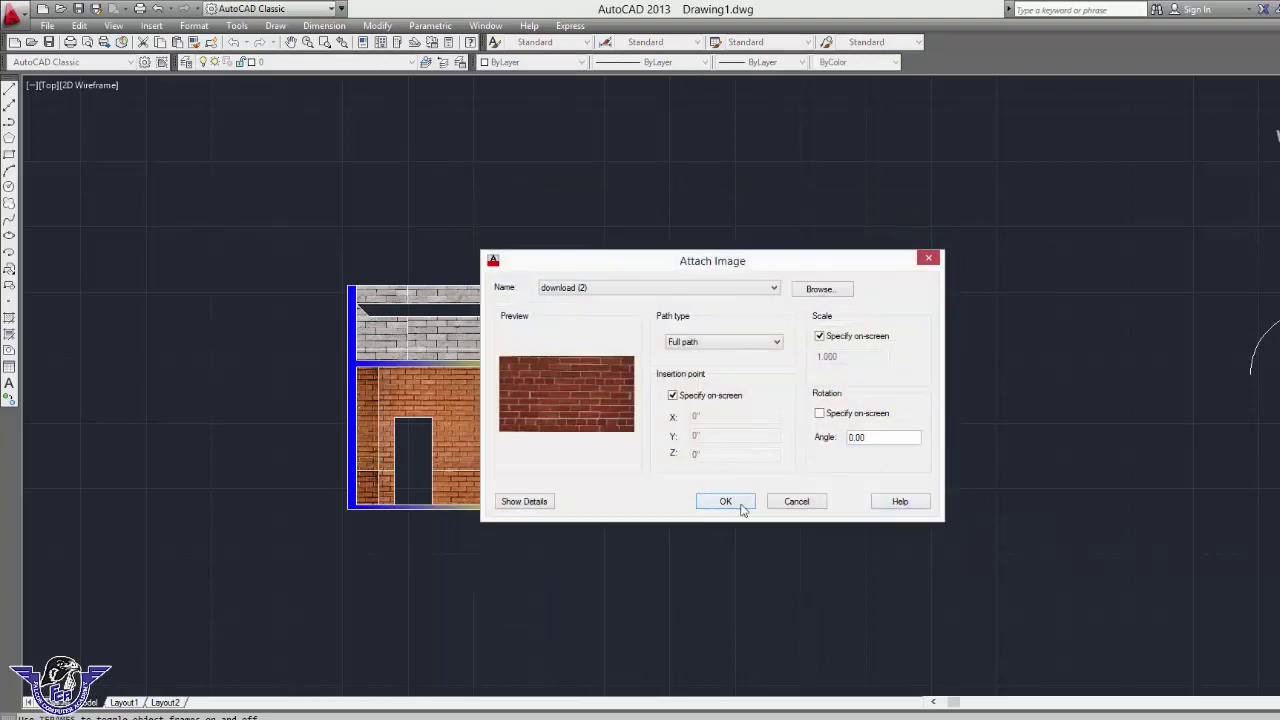
left_click(742, 502)
left_click(986, 391)
key("Return")
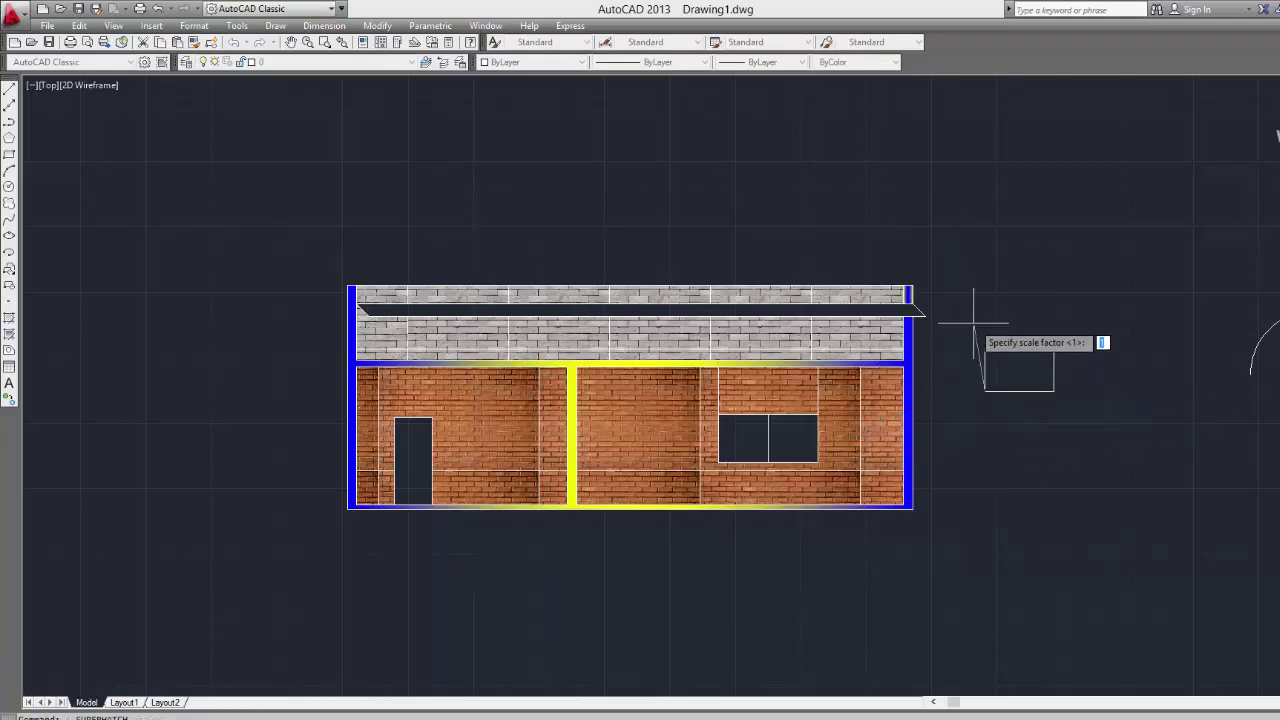
left_click(1000, 362)
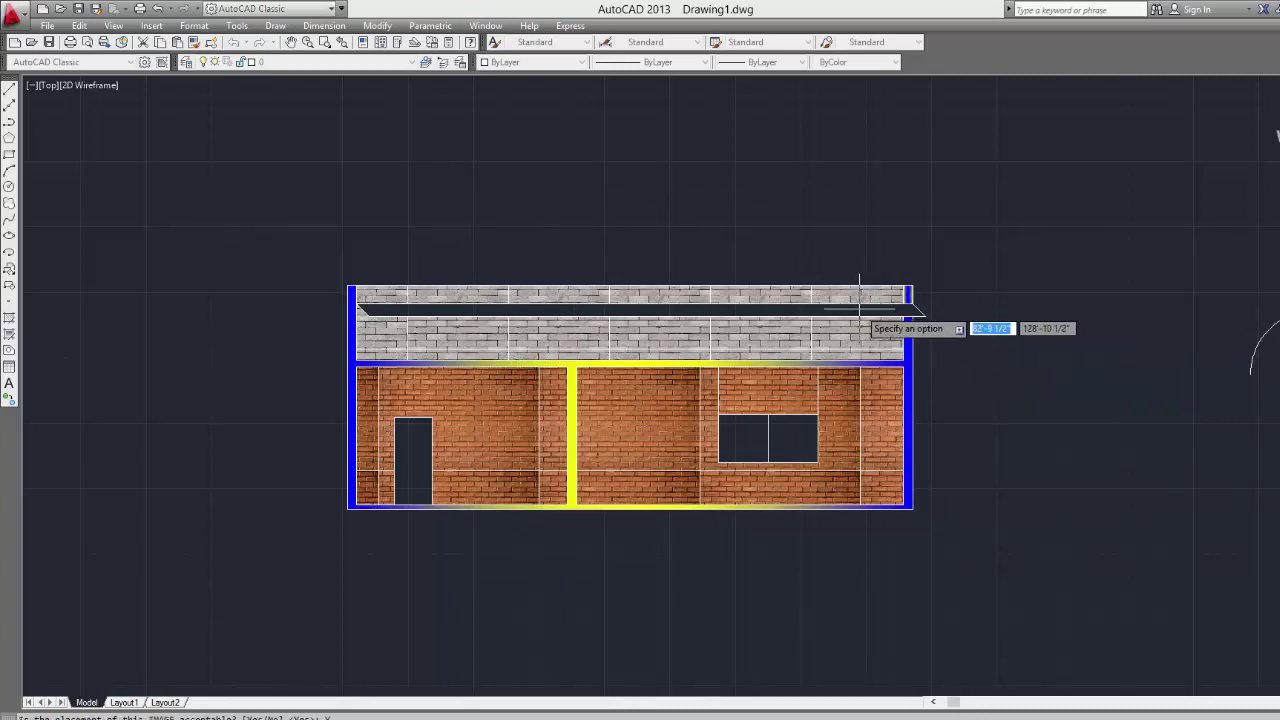
key("Return")
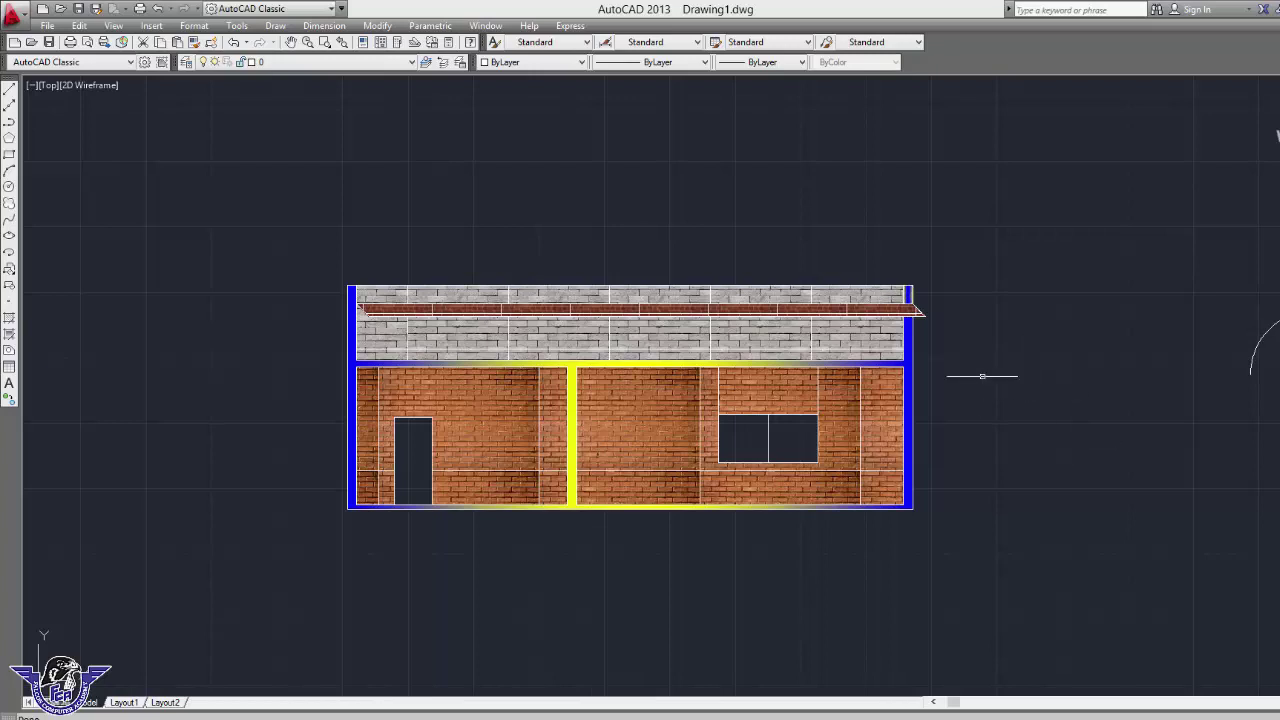
Centre the semicircular arc in view and launch Express Arc-Aligned Text.
middle_click_drag(1074, 351, 504, 323)
scroll(743, 287, "up", 2)
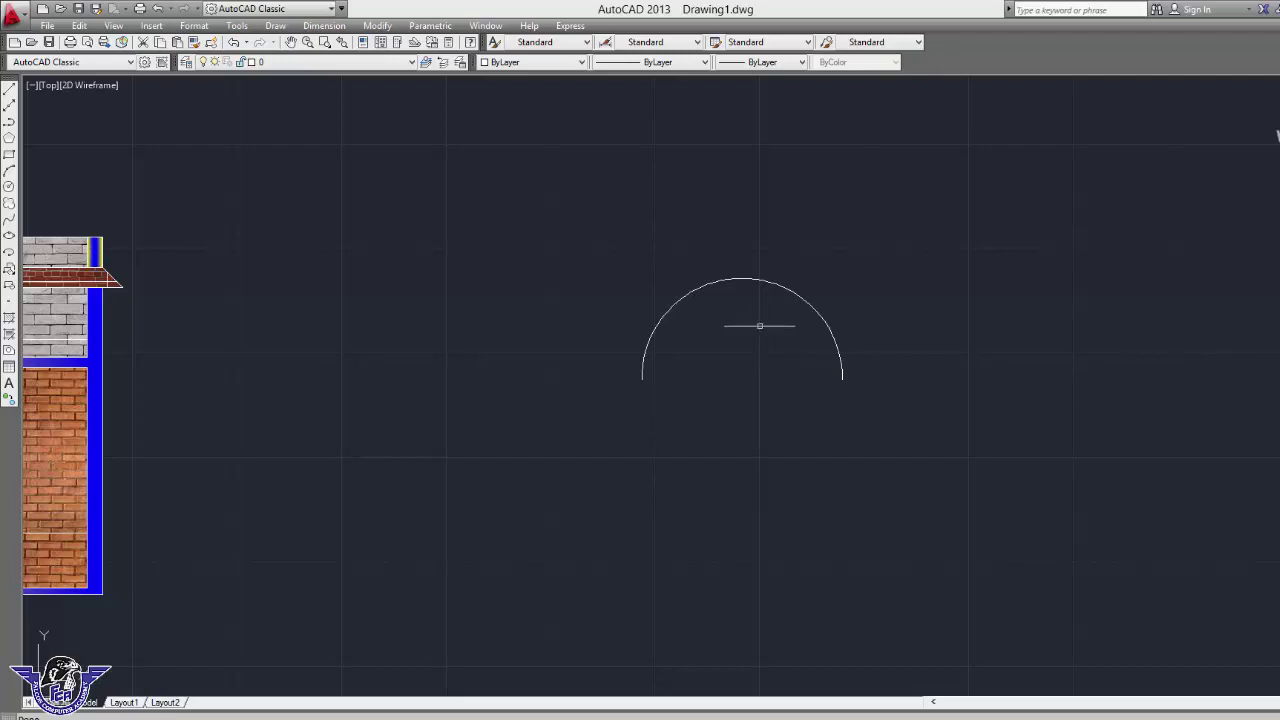
left_click(570, 27)
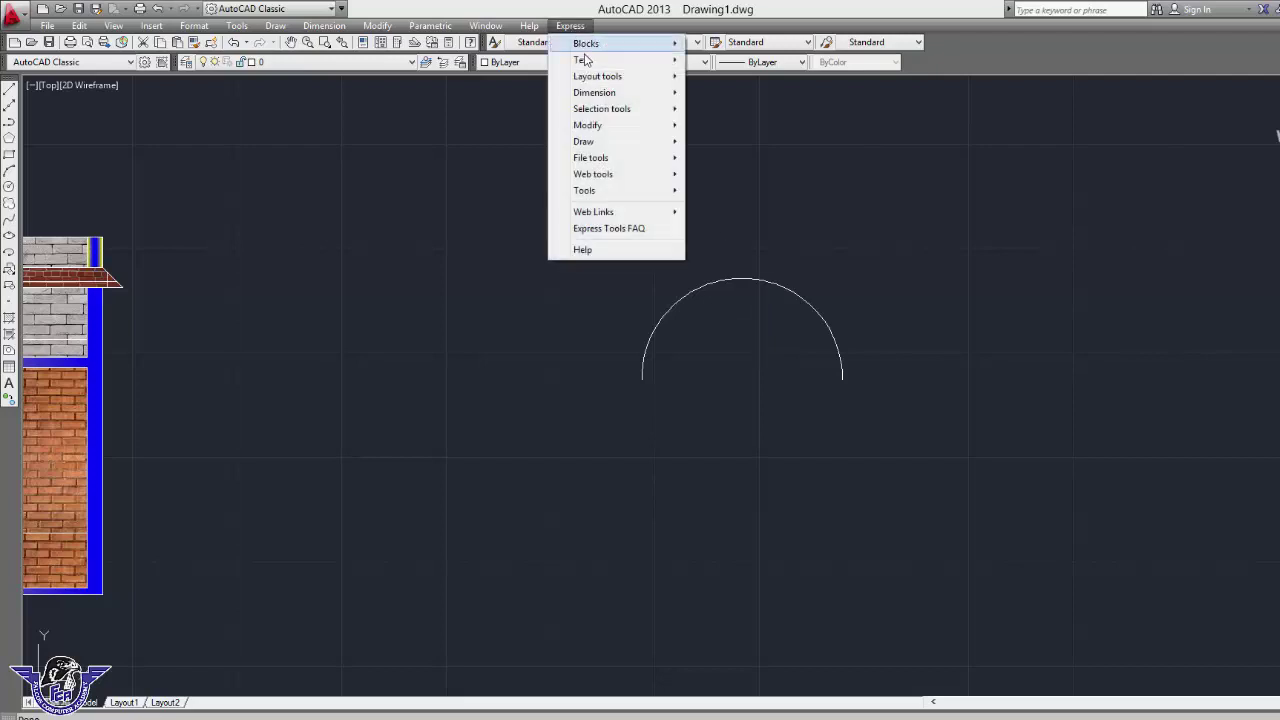
mouse_move(582, 60)
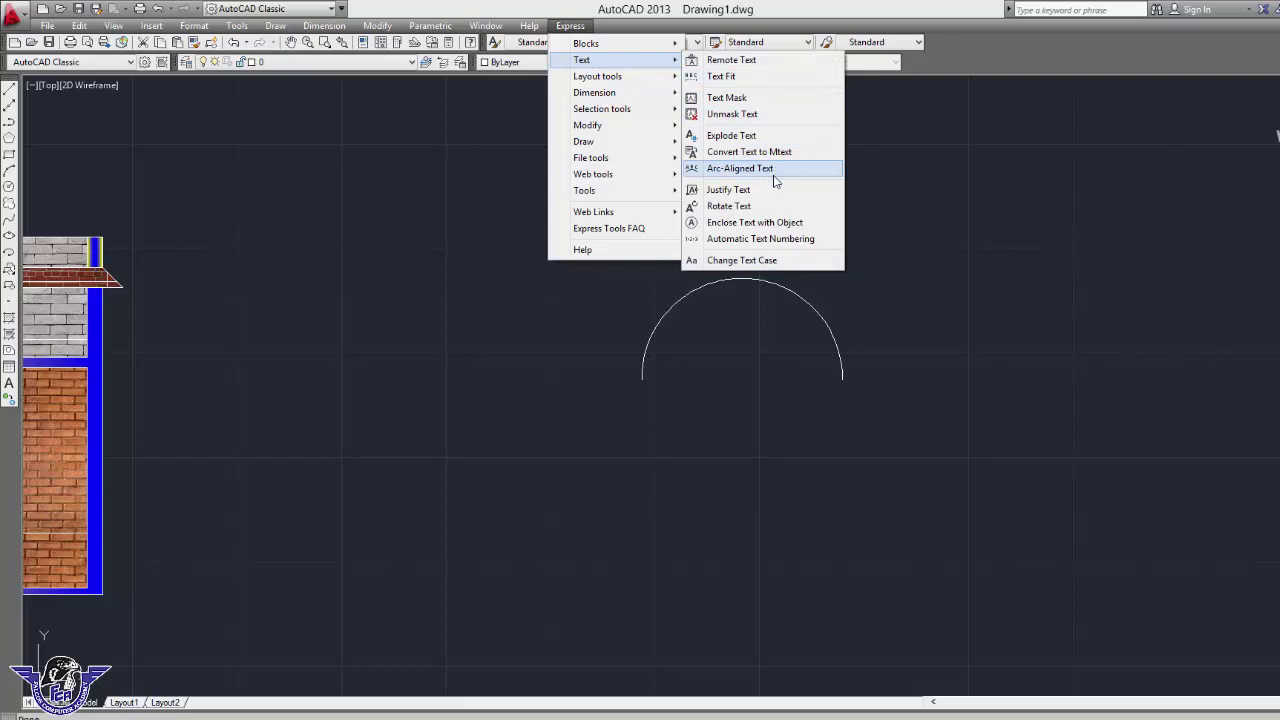
left_click(774, 170)
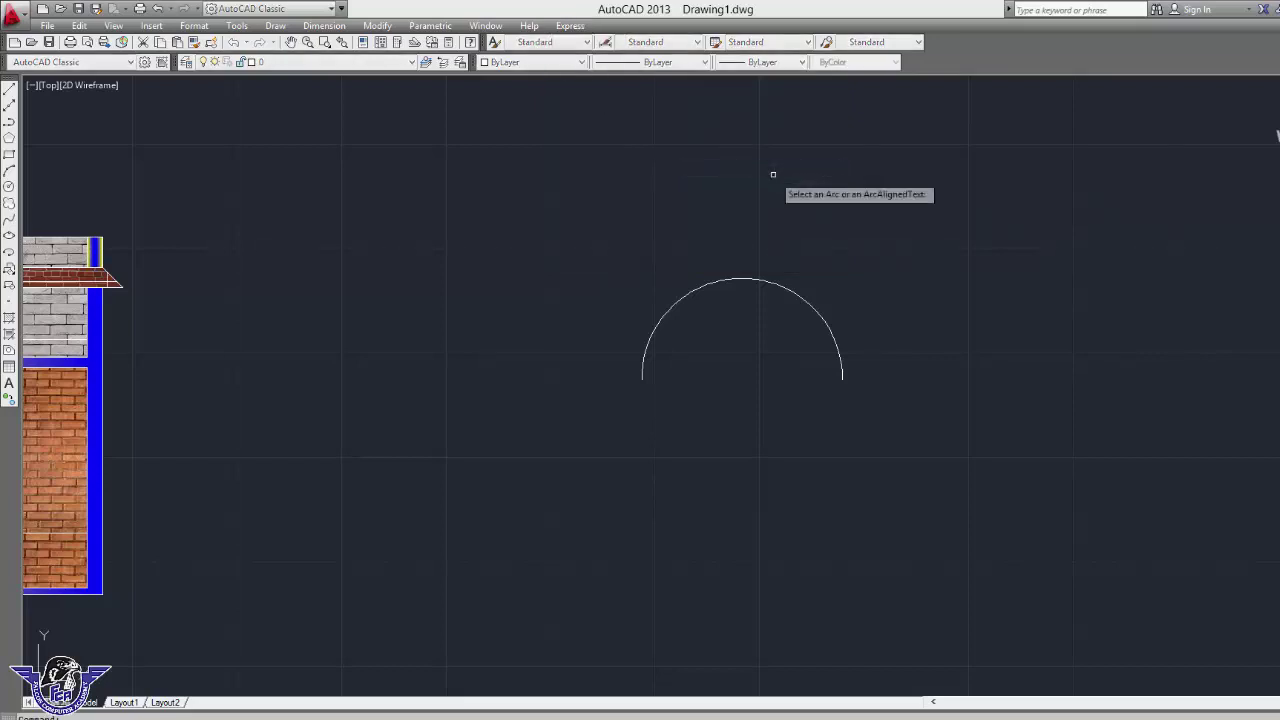
Select the arc and give the arc-aligned text FALCON COMPUTER ACADEMY the colour Yellow.
left_click(748, 280)
type("FALCON COMPUTER ACADEMY")
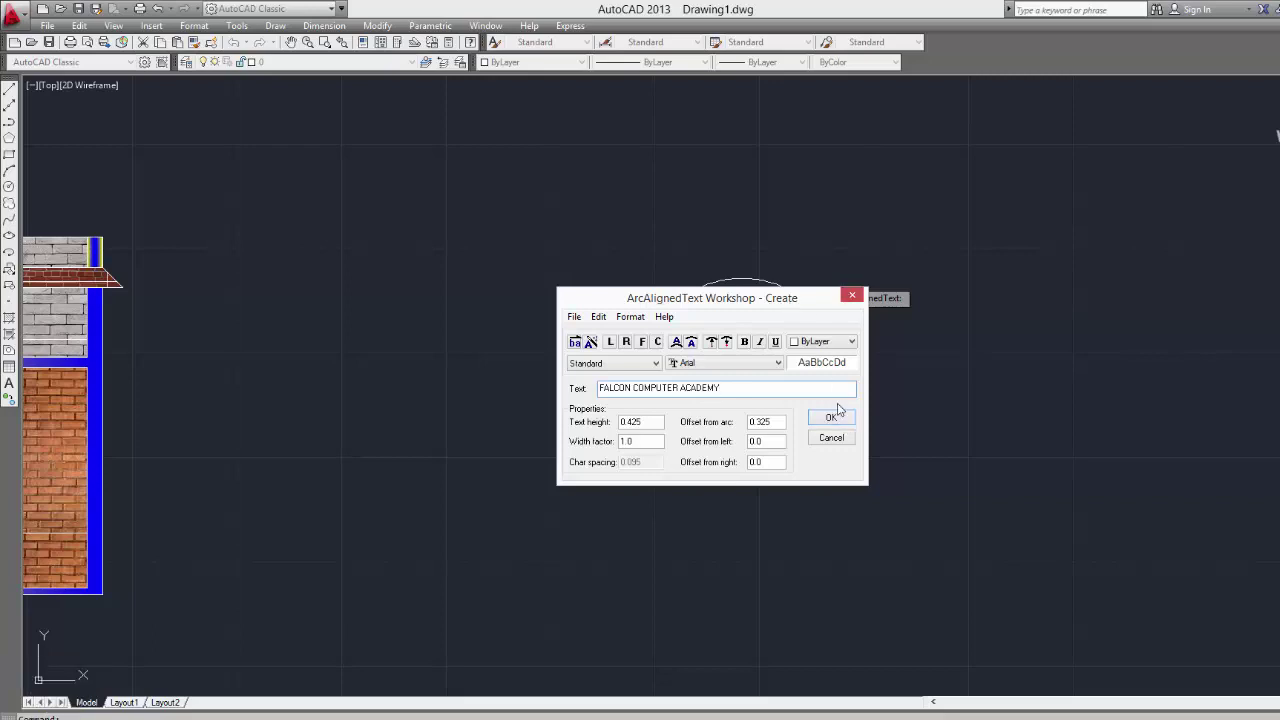
left_click(825, 342)
left_click(812, 386)
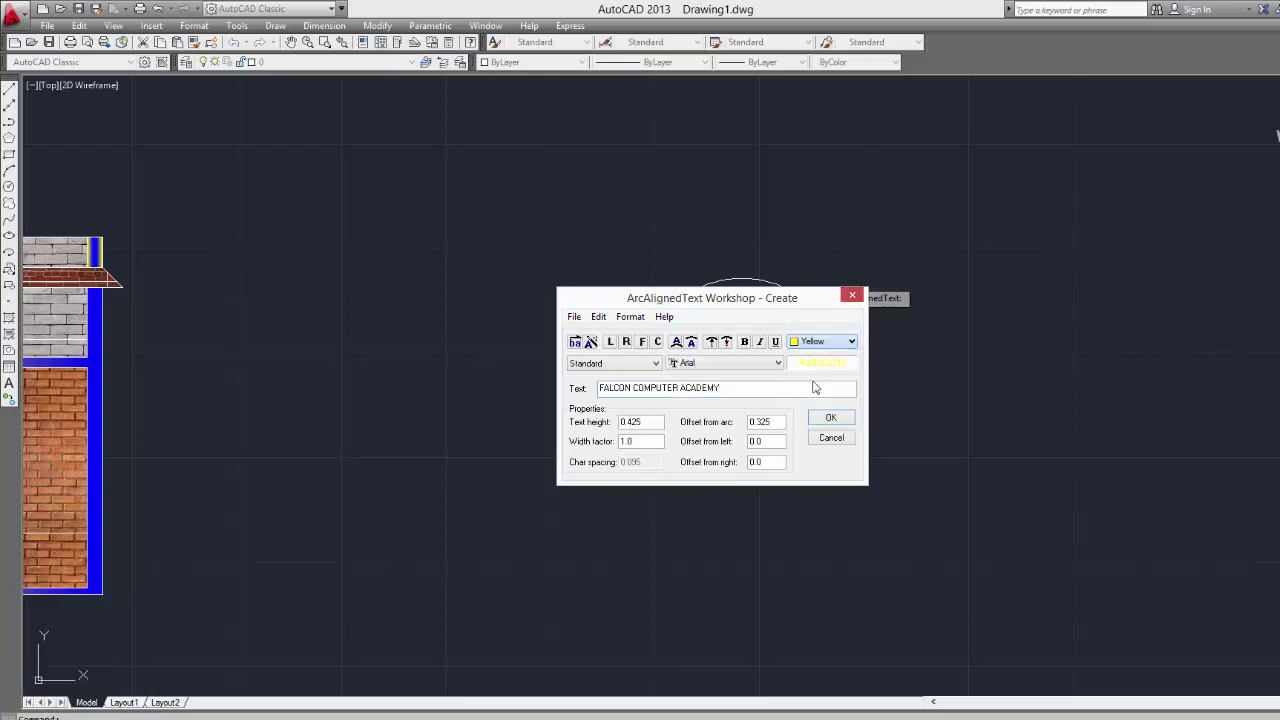
left_click(831, 418)
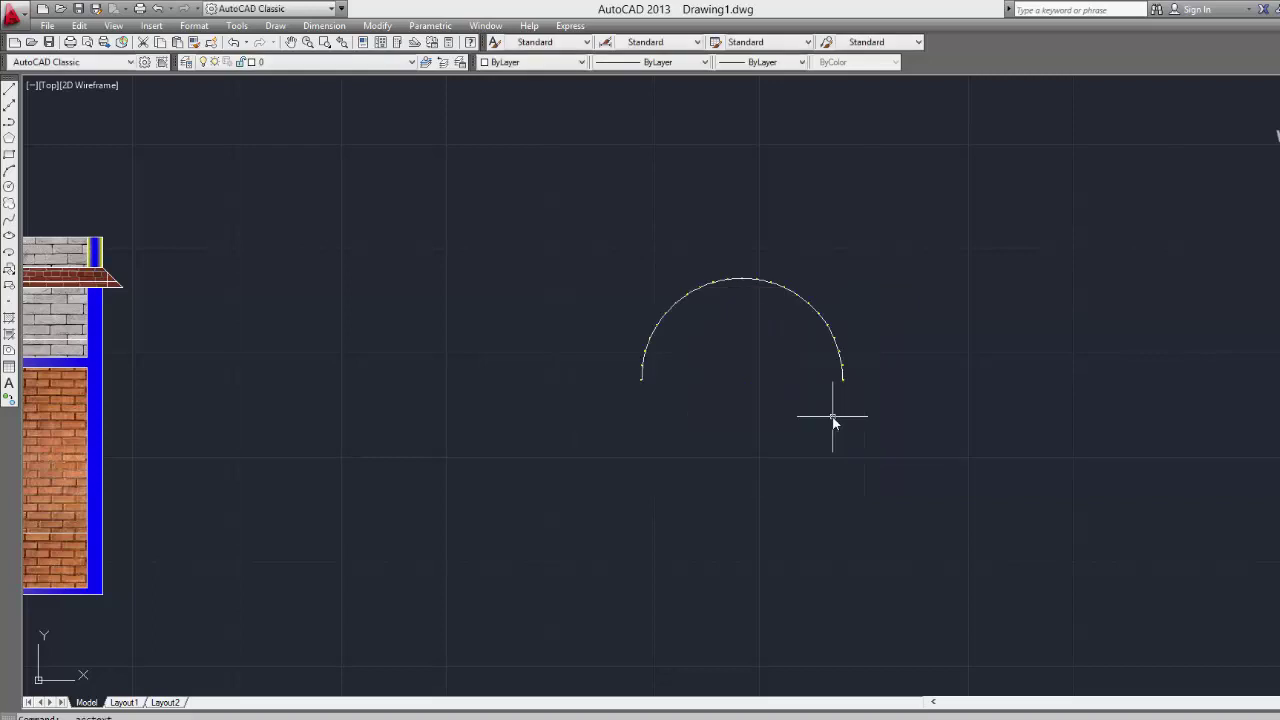
scroll(766, 277, "up", 3)
scroll(700, 251, "up", 3)
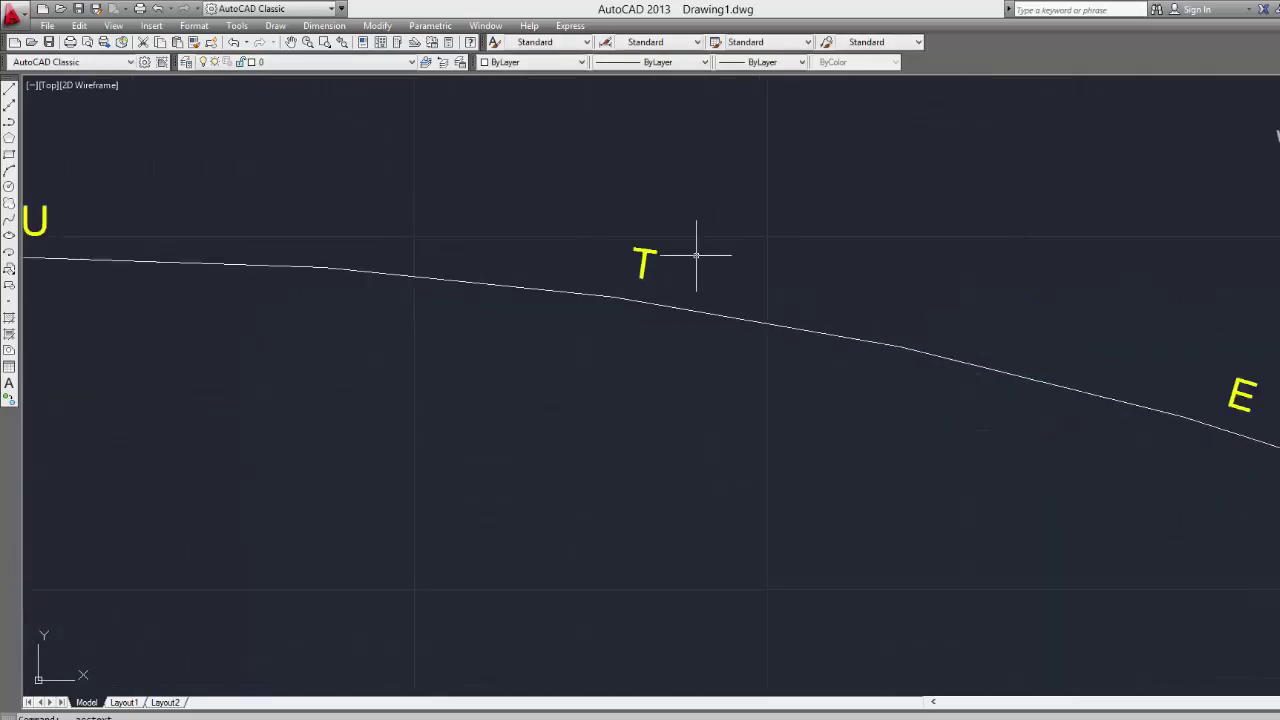
scroll(671, 300, "up", 2)
scroll(671, 327, "down", 4)
scroll(671, 327, "down", 3)
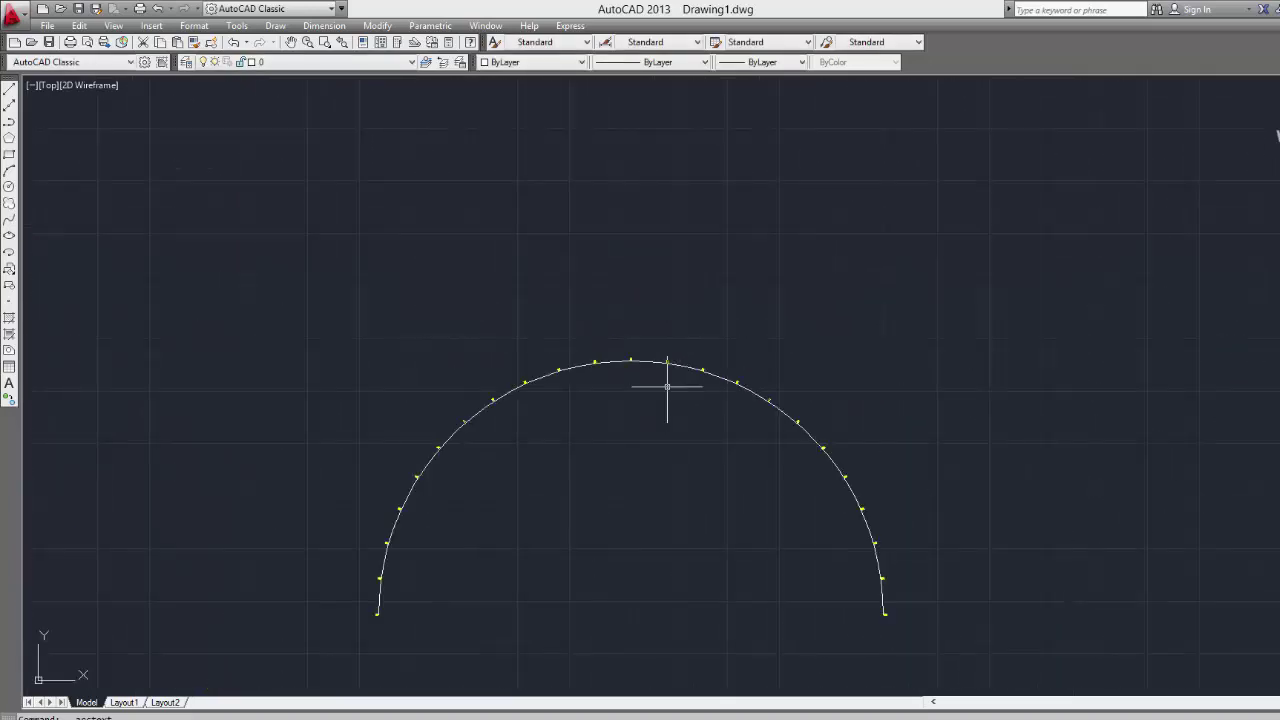
scroll(665, 360, "up", 4)
left_click(670, 363)
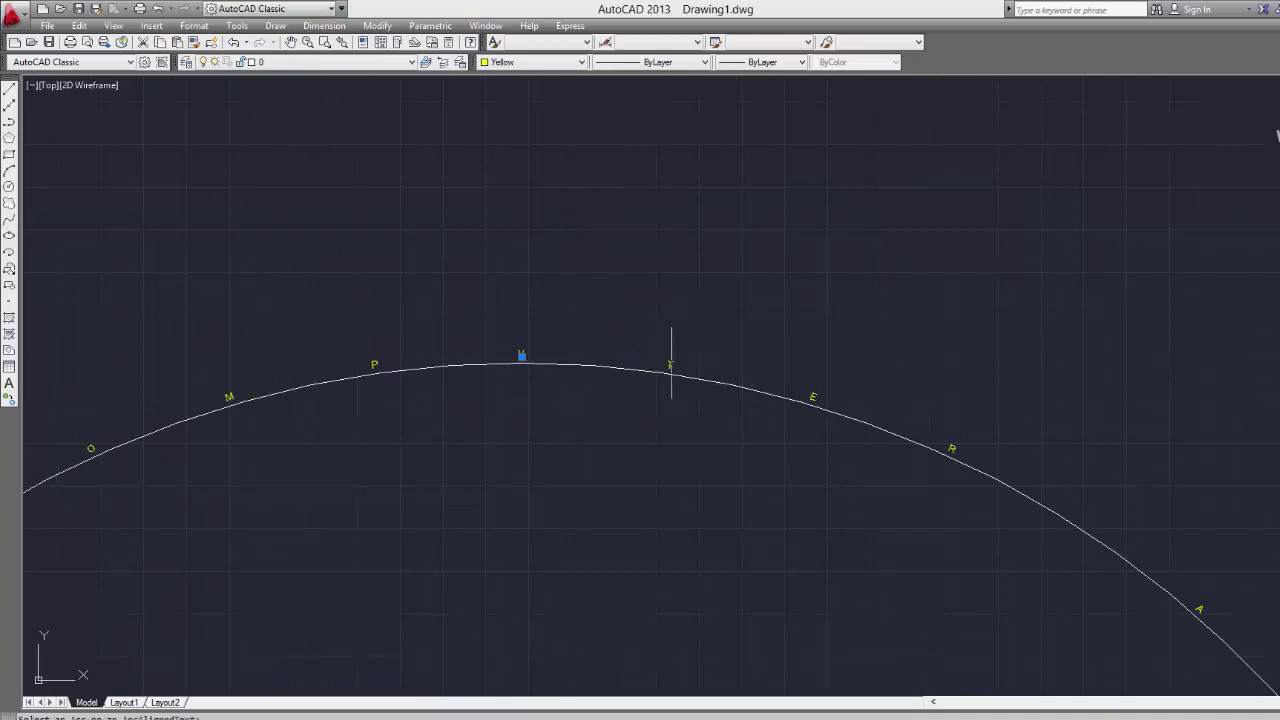
key("ctrl+1")
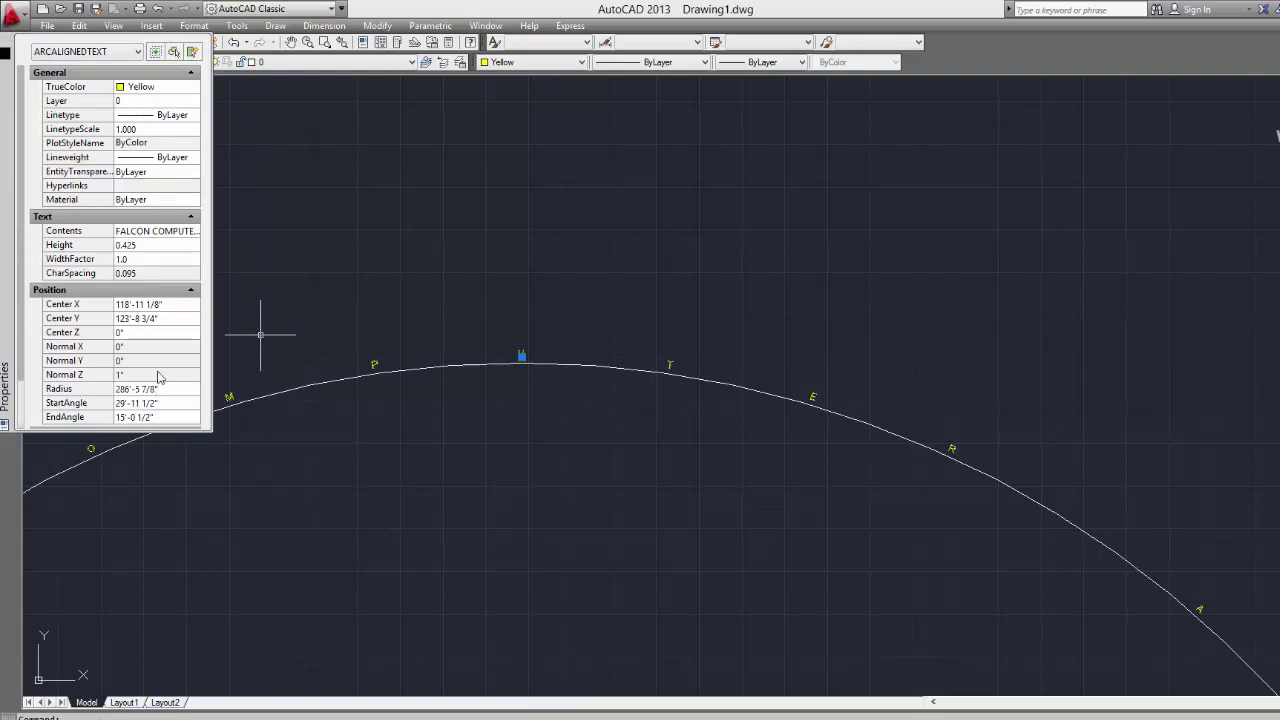
key("Escape")
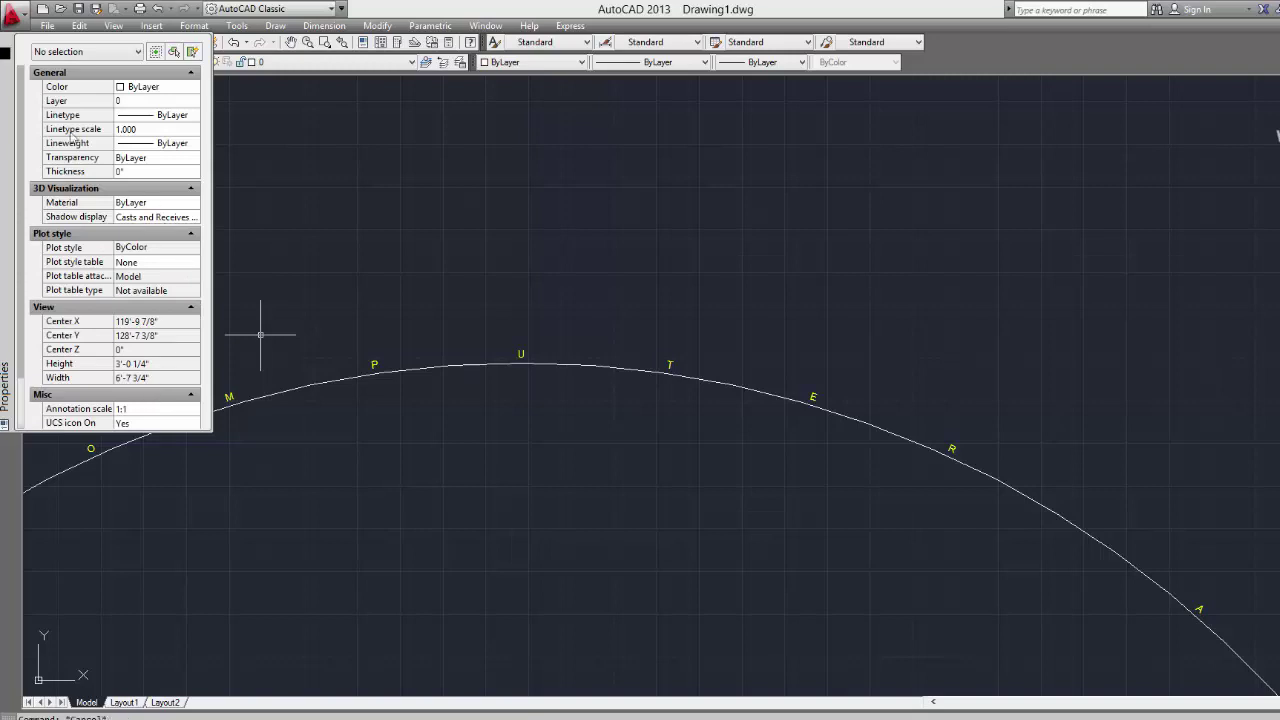
left_click(6, 42)
scroll(690, 390, "down", 5)
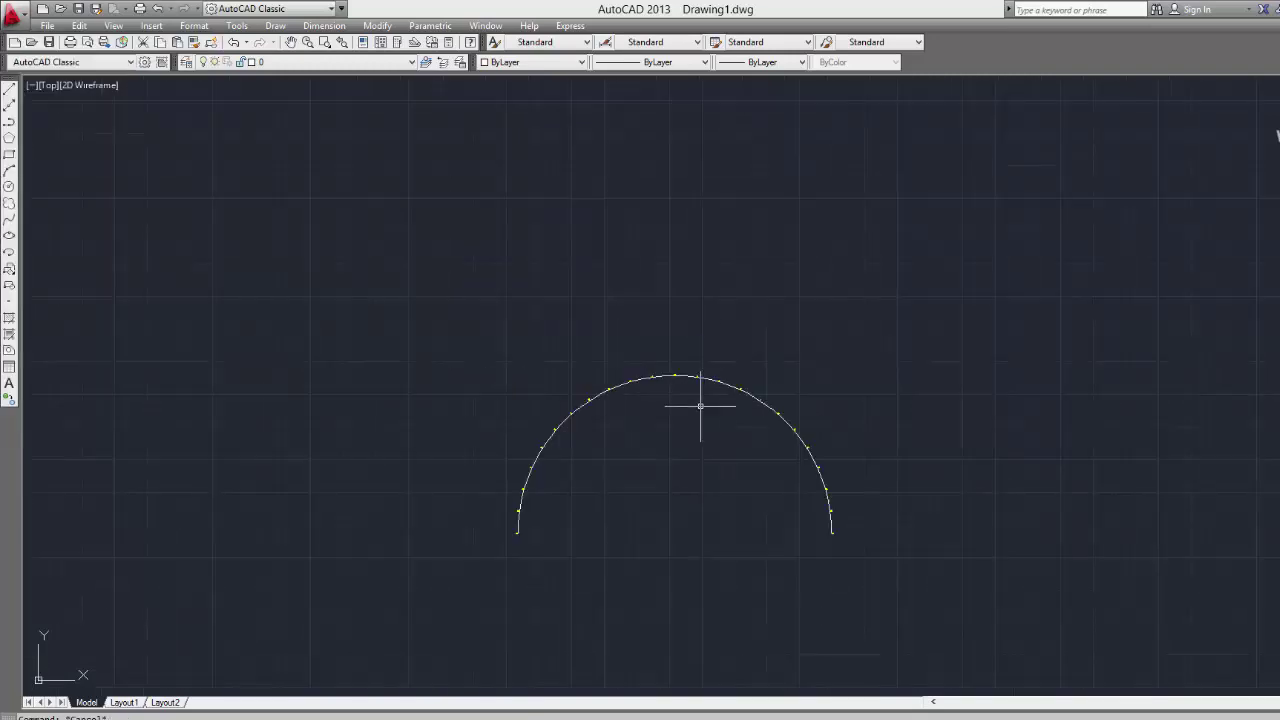
scroll(480, 371, "down", 3)
middle_click_drag(370, 332, 811, 283)
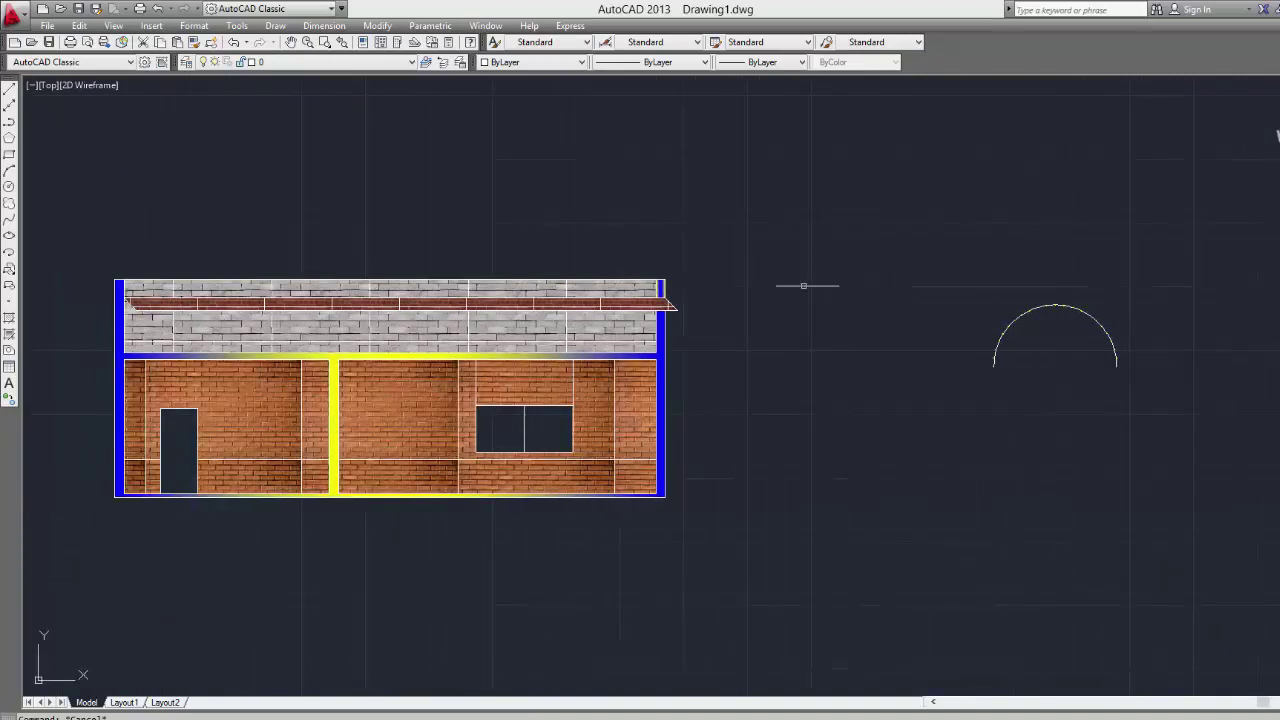